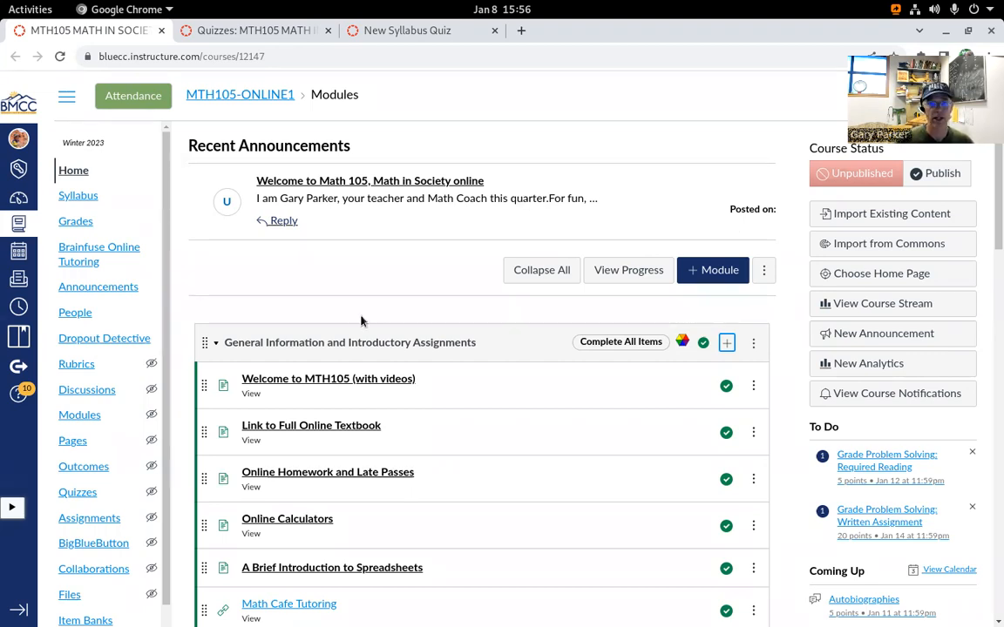
Examine the New Quizzes and Classic Quizzes engine choices for creating a quiz in the General Information and Introductory Assignments module
left_click(726, 346)
left_click(726, 348)
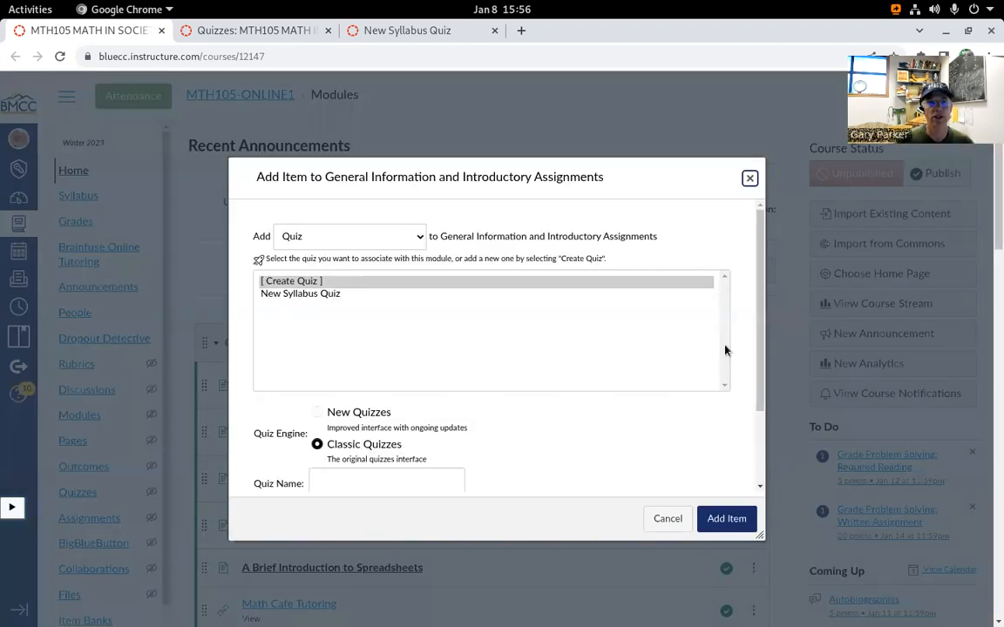
left_click(291, 238)
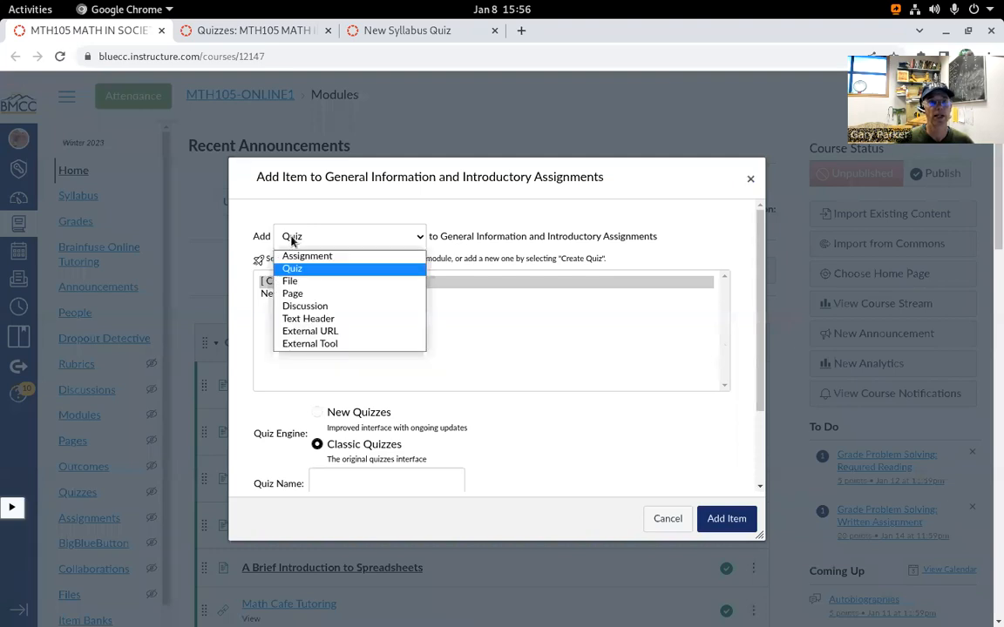
left_click(294, 271)
left_click(291, 281)
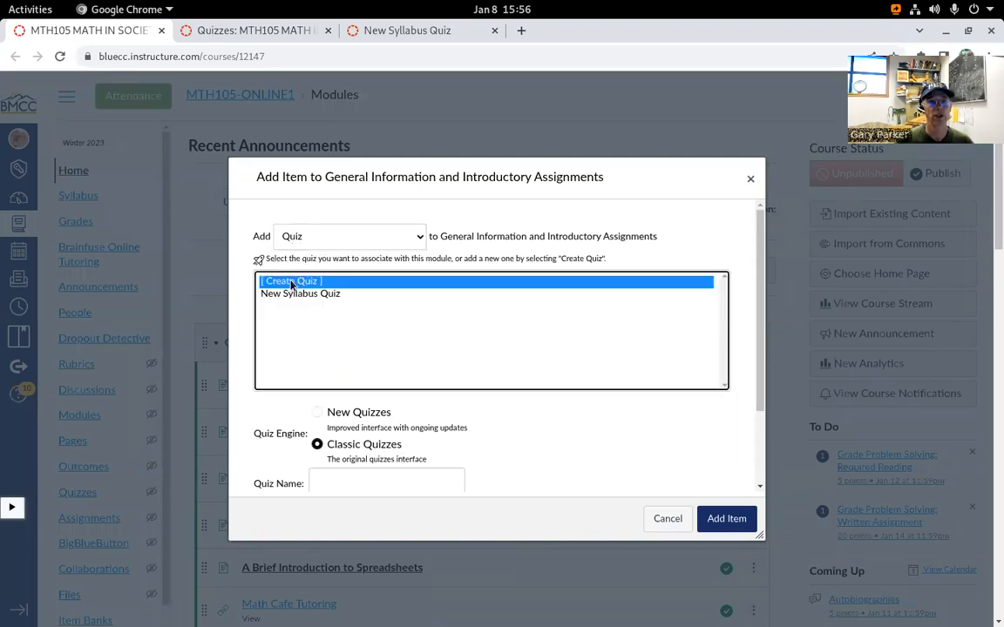
left_click(318, 413)
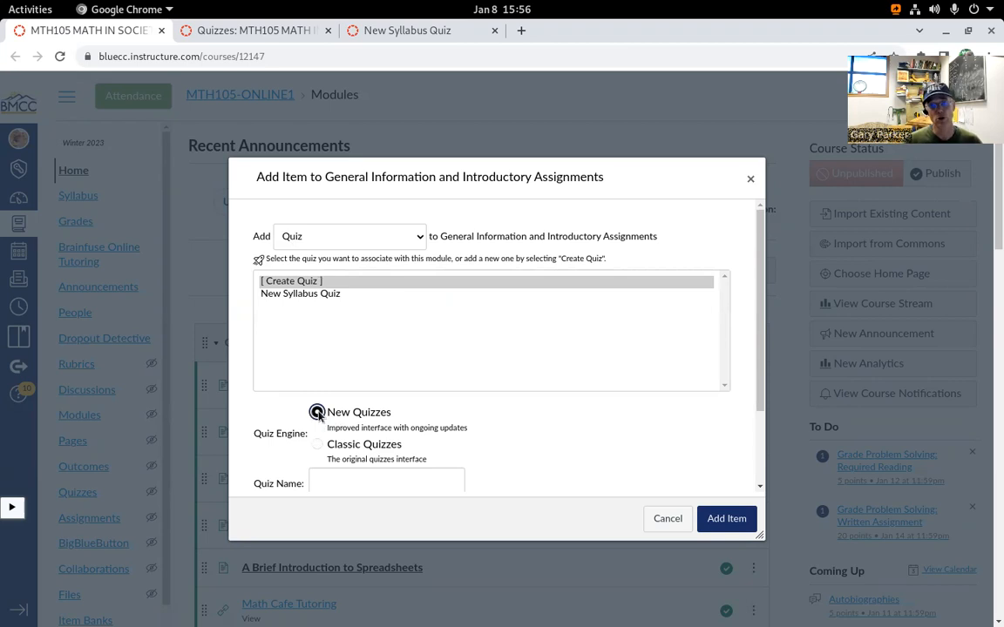
left_click(317, 444)
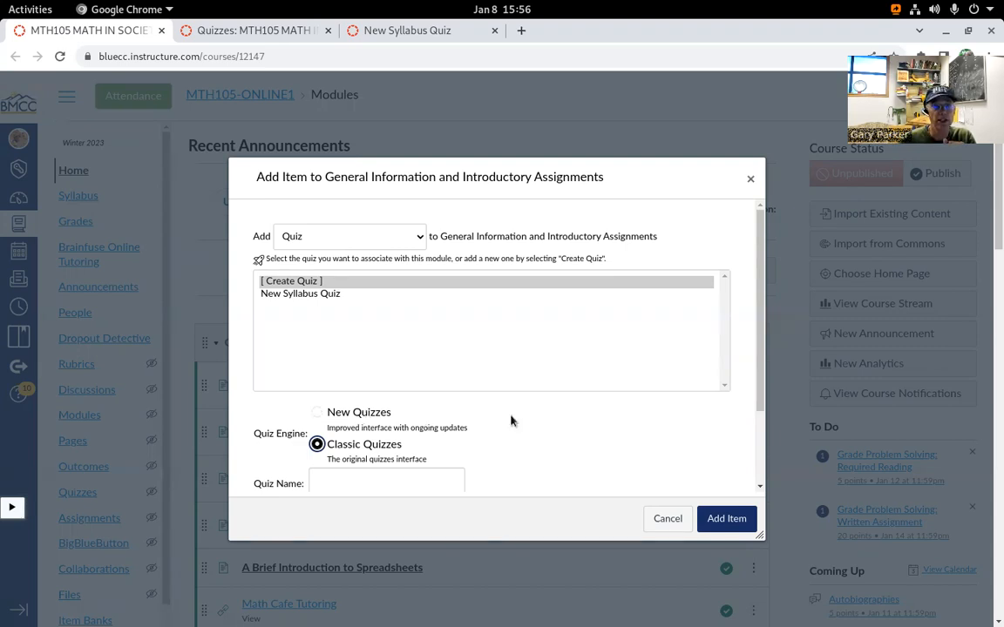
scroll(512, 421, "down", 1)
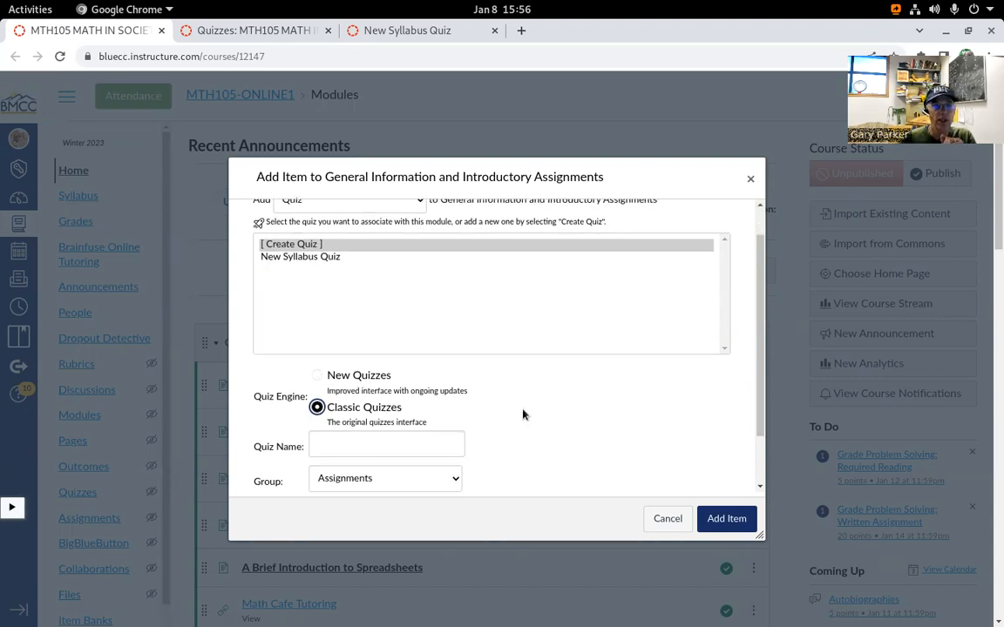
scroll(529, 413, "down", 2)
scroll(529, 412, "up", 3)
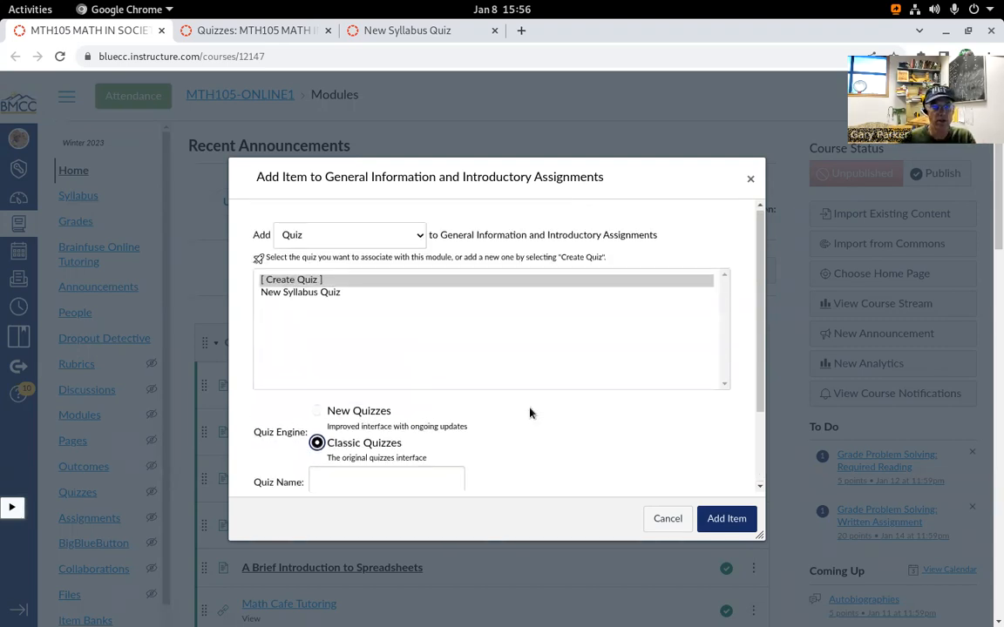
left_click(359, 414)
left_click(344, 447)
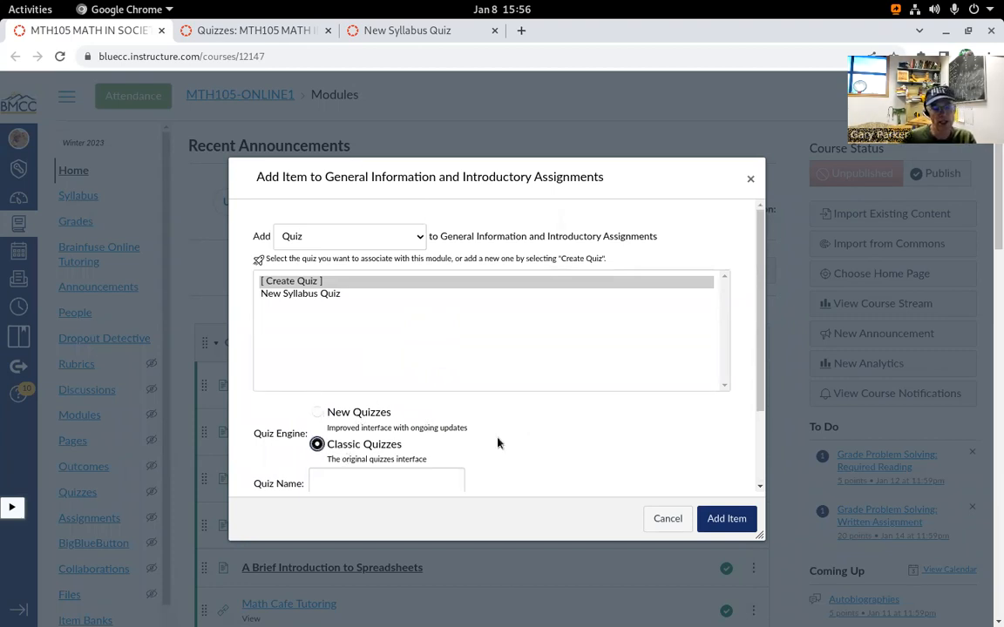
left_click(668, 518)
Examine the quiz engine choices and the option to remember the choice when creating a quiz from the course's Quizzes page
left_click(264, 30)
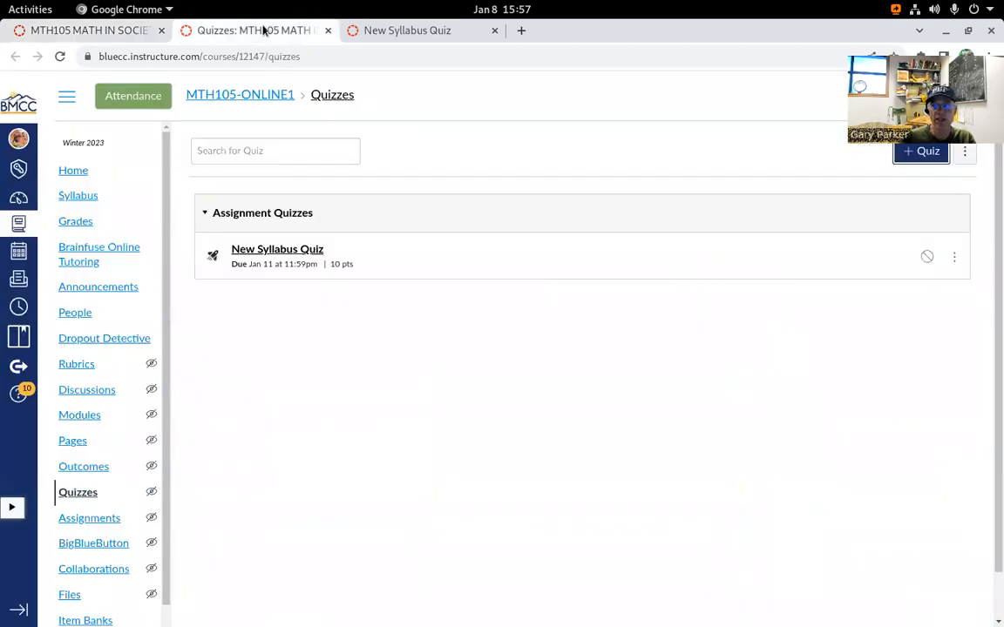
left_click(917, 152)
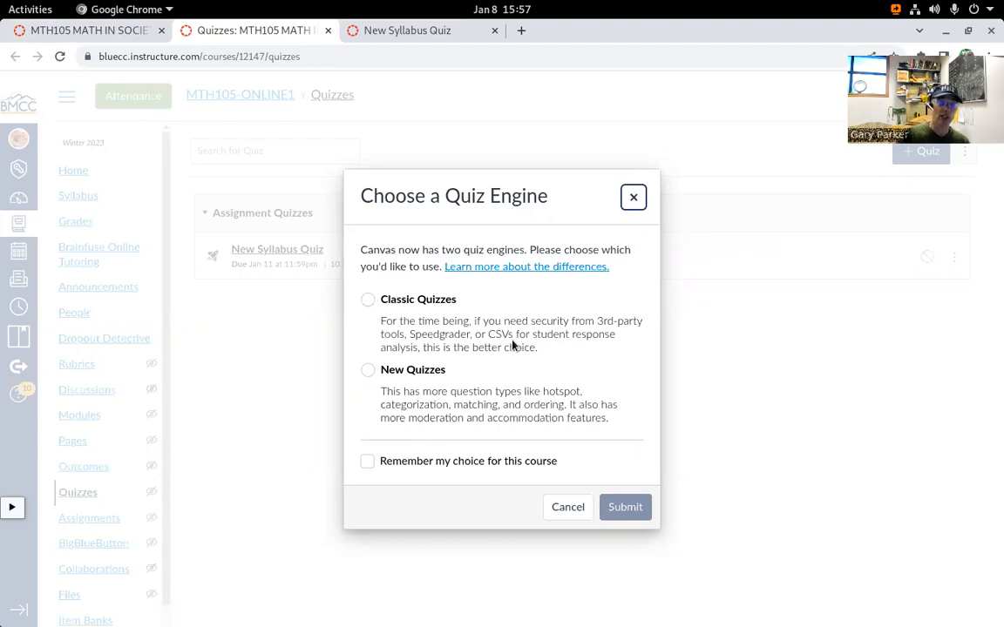
left_click(368, 369)
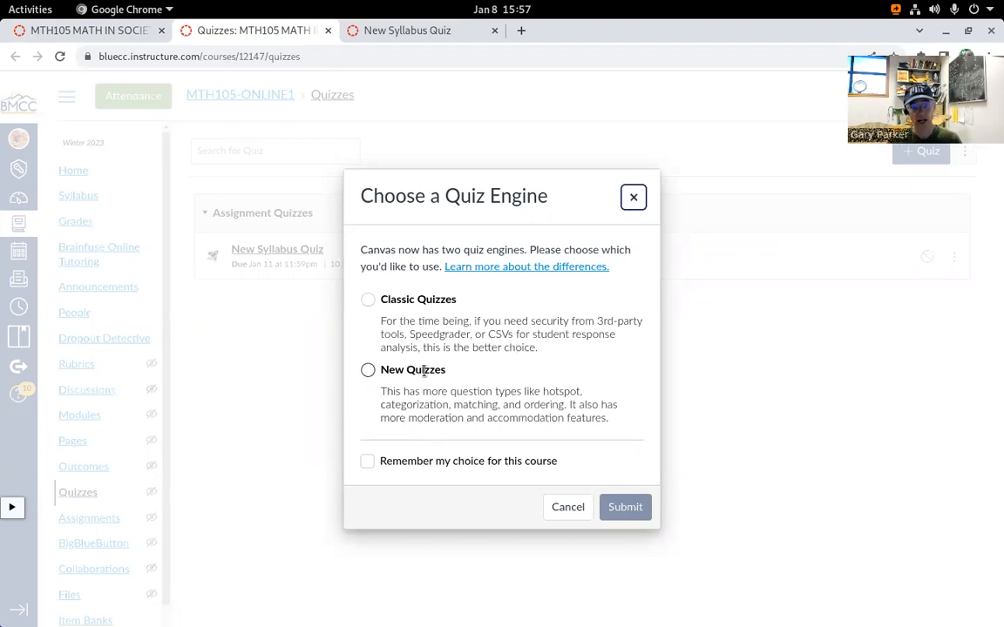
left_click(368, 463)
left_click(368, 462)
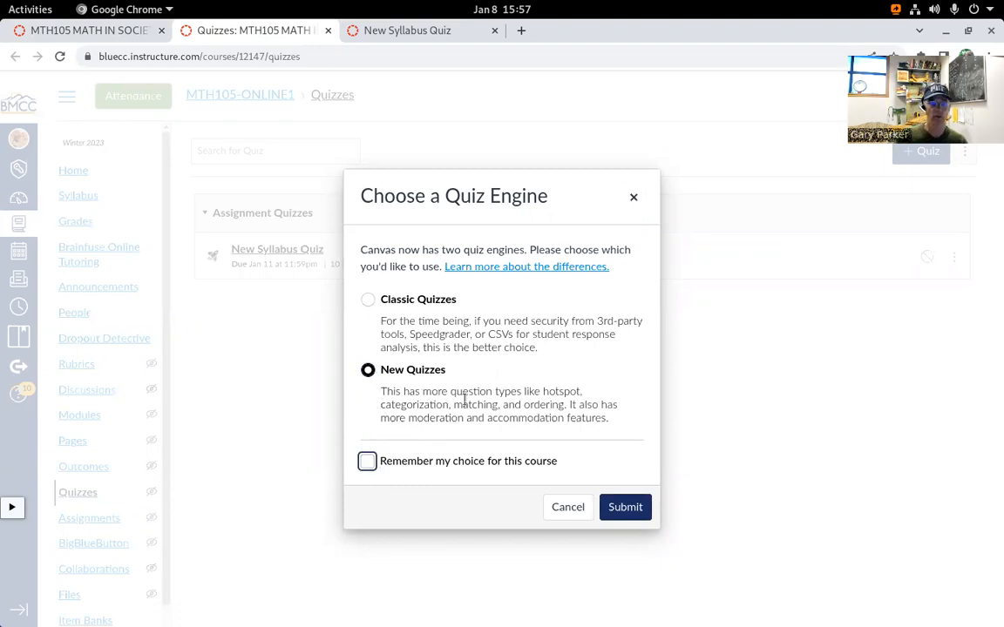
left_click(417, 299)
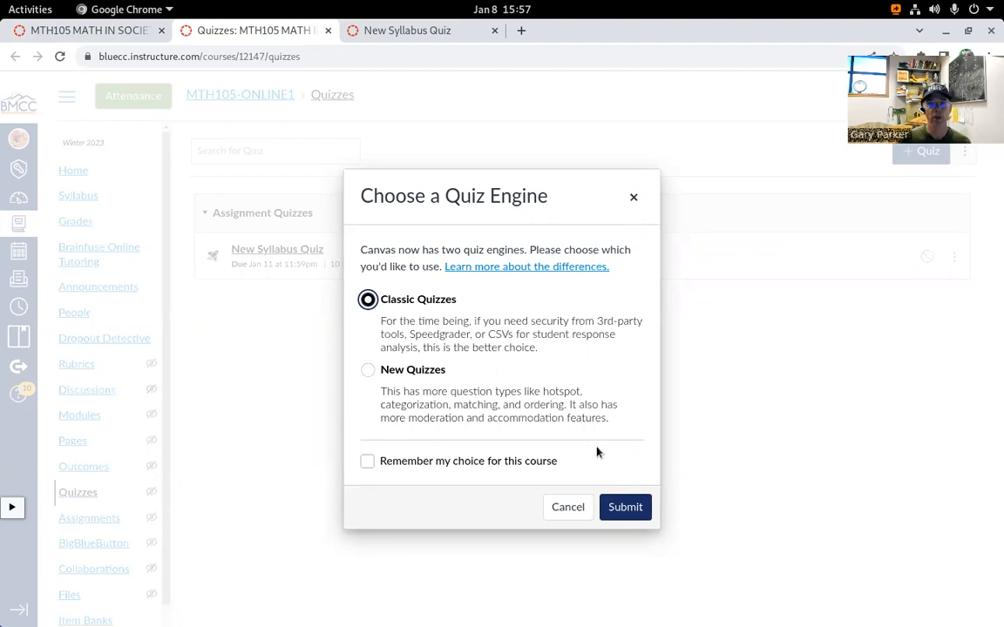
left_click(556, 507)
Return from the New Syllabus Quiz to the course modules, reopen the quiz's assignment details and go to its build view
left_click(380, 29)
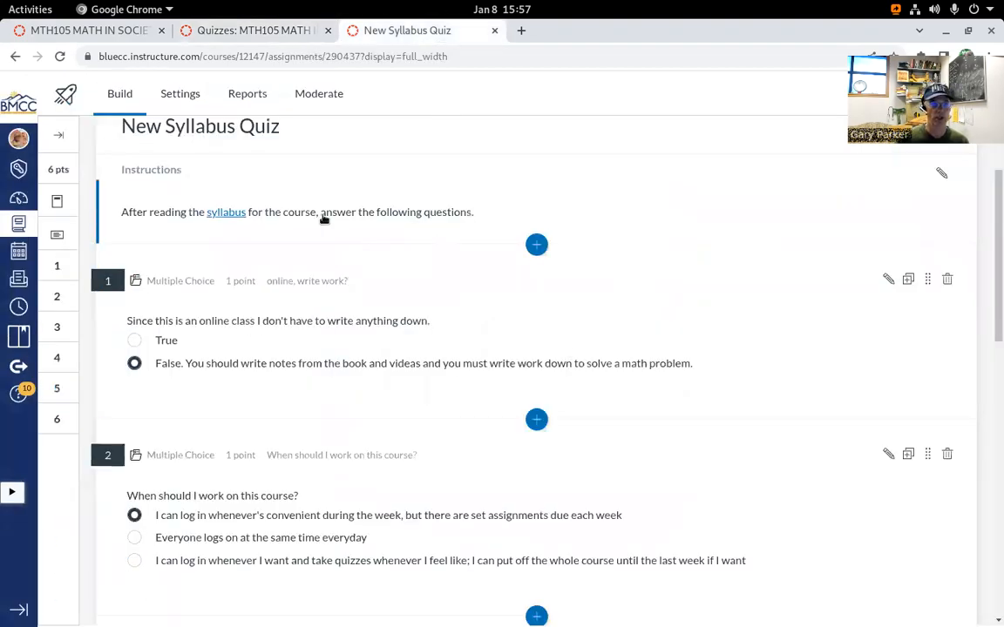
left_click(955, 94)
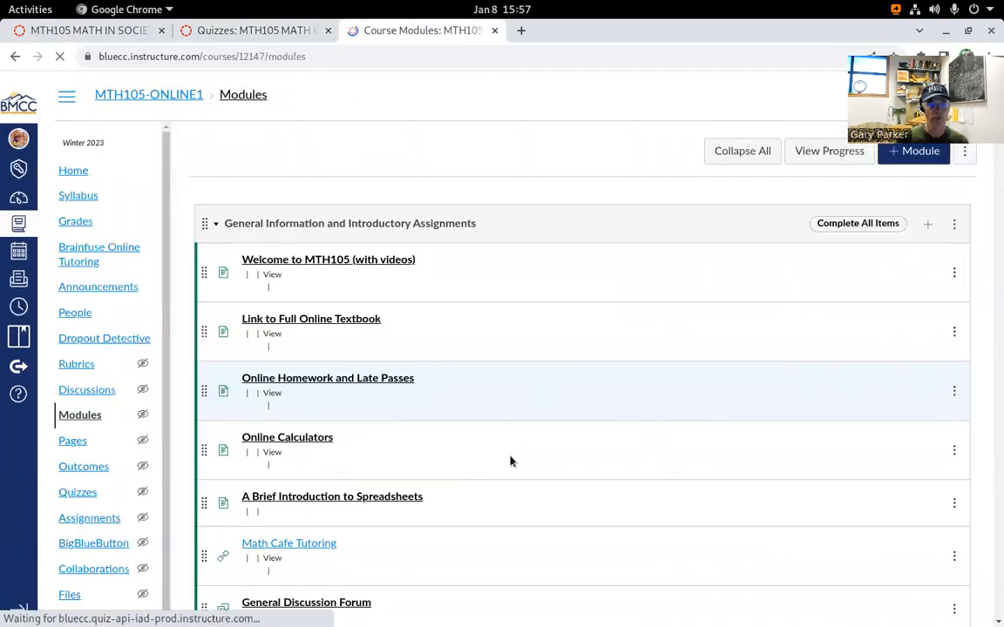
scroll(511, 459, "down", 5)
left_click(255, 409)
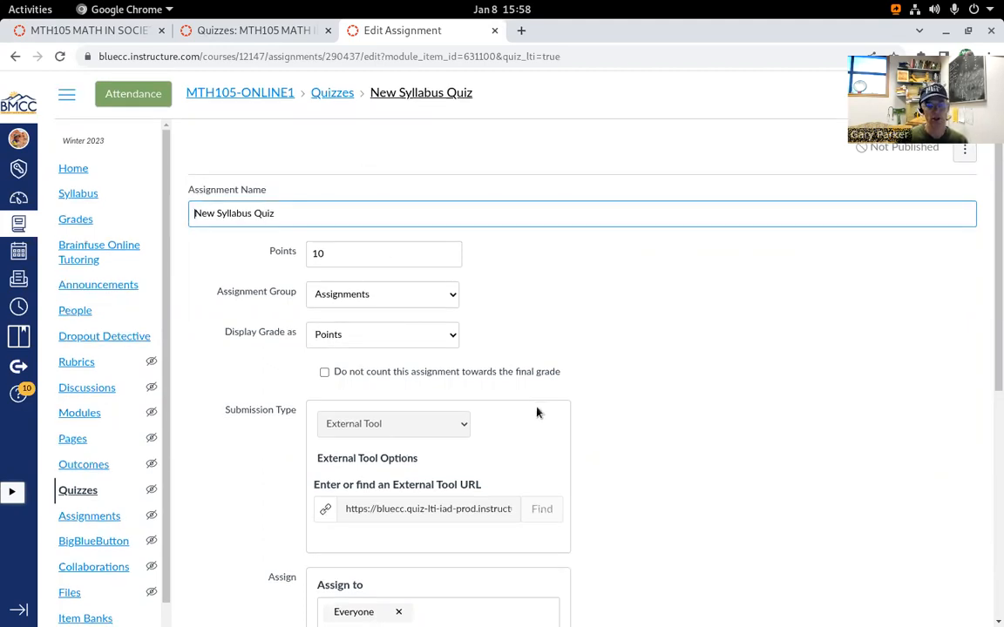
scroll(538, 410, "down", 5)
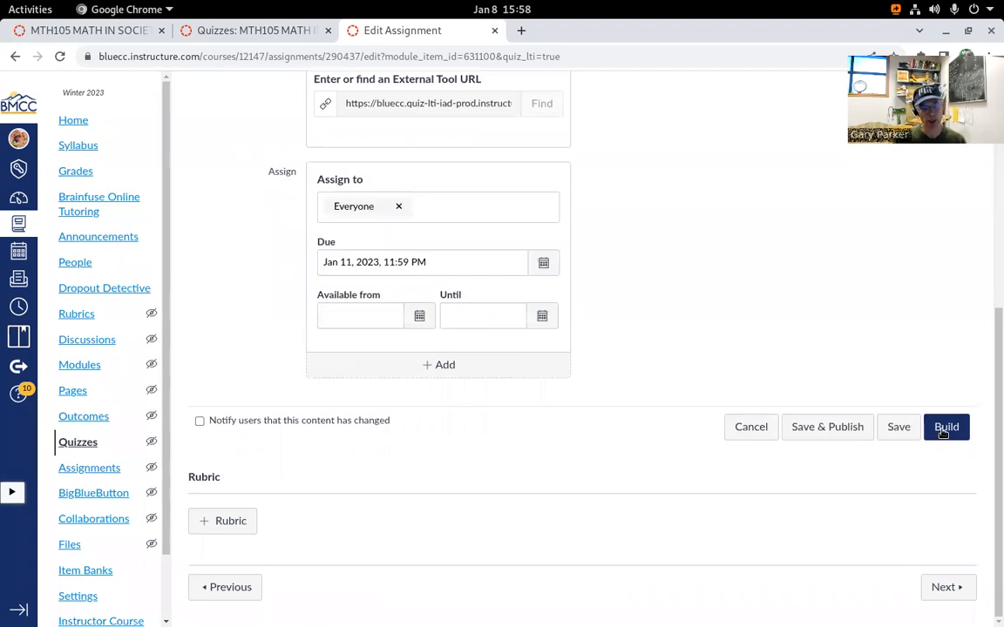
left_click(941, 430)
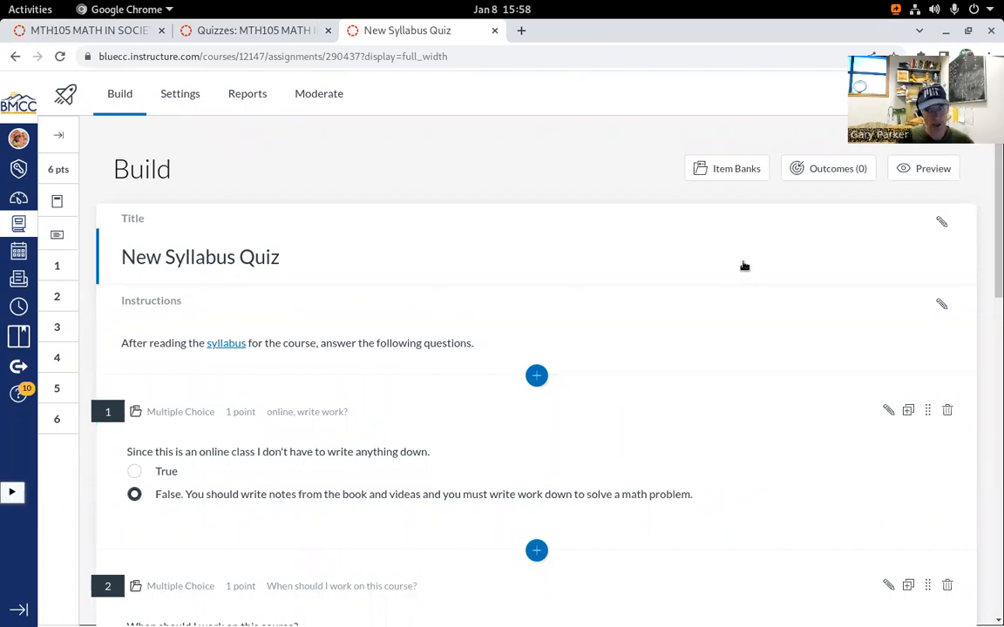
View the quiz's item banks with the filter set to All Banks, and close the list
left_click(735, 169)
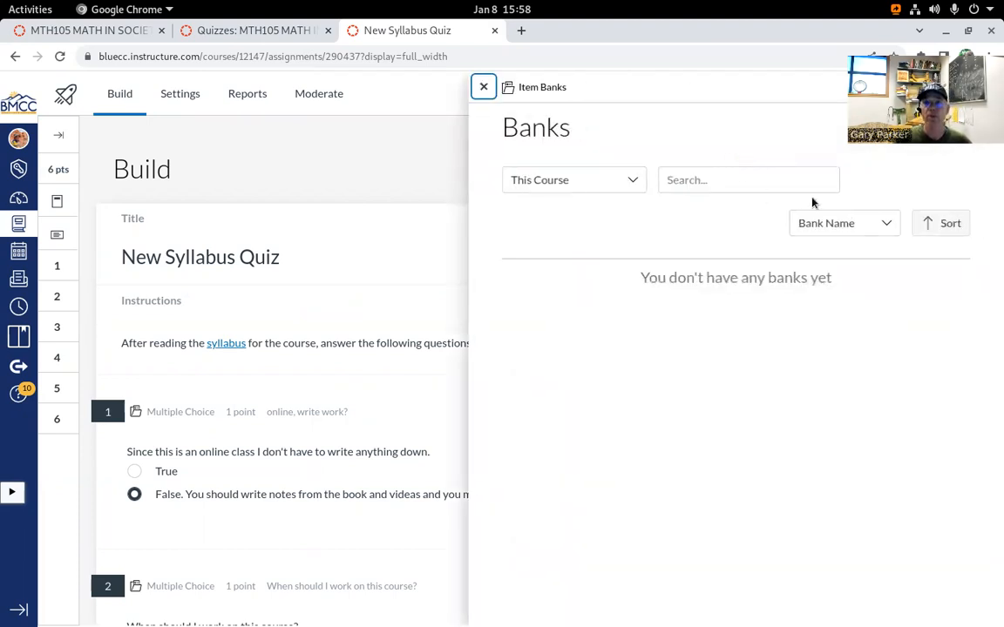
left_click(626, 178)
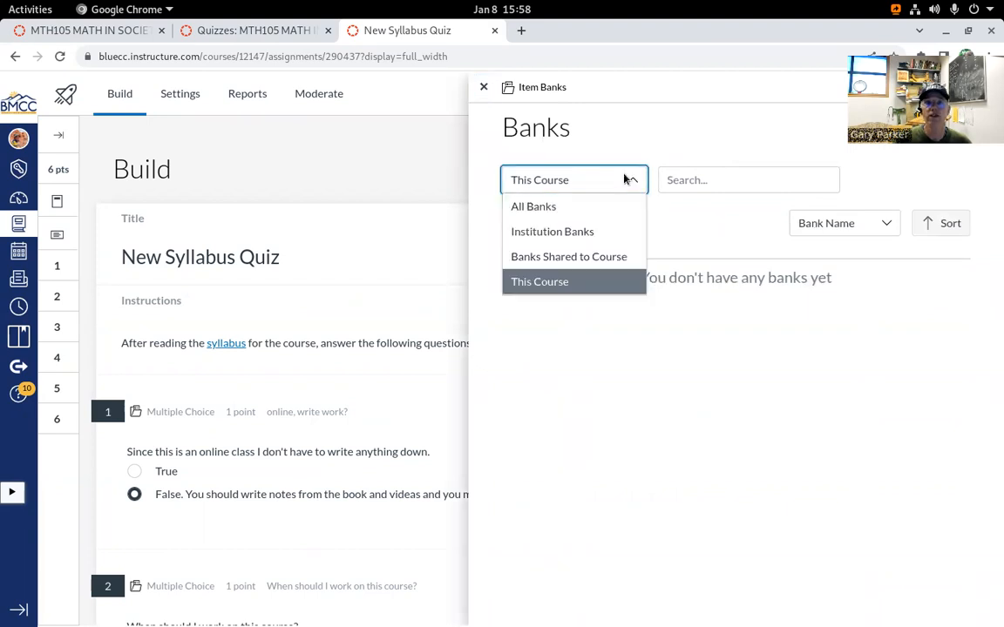
left_click(684, 178)
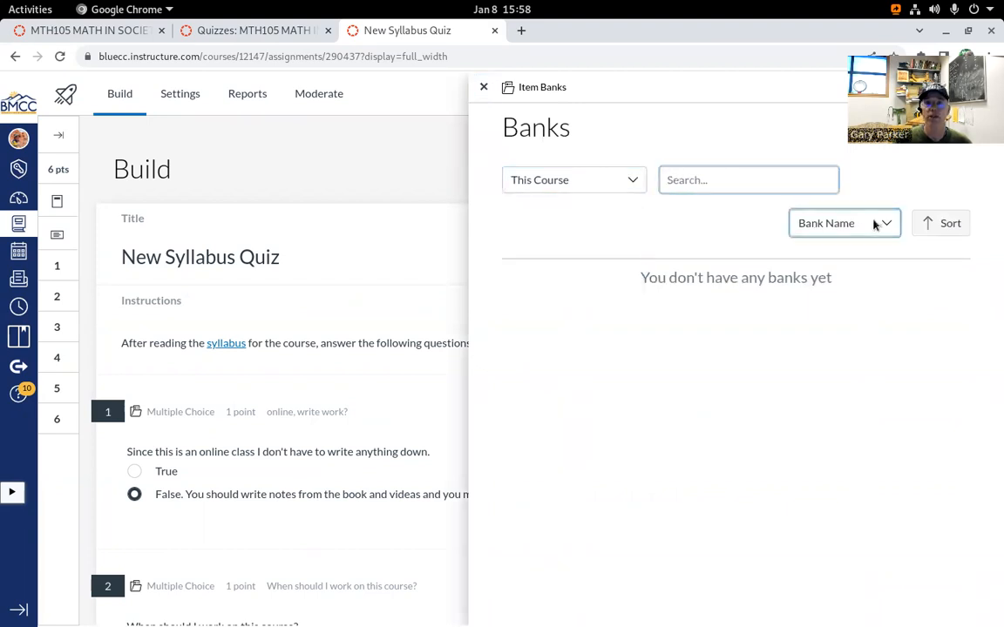
left_click(819, 224)
left_click(585, 181)
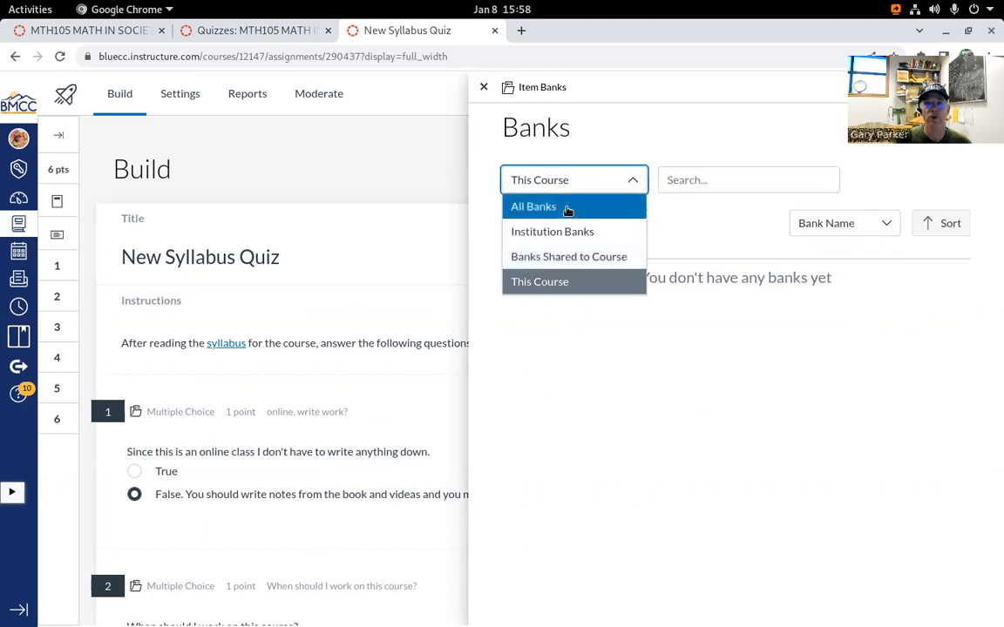
left_click(567, 208)
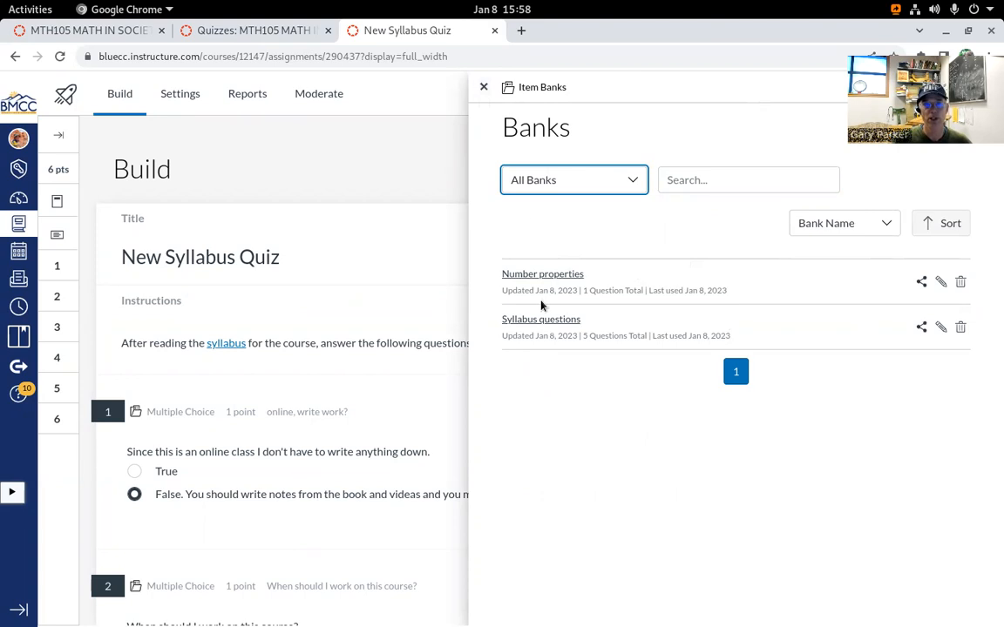
left_click(481, 87)
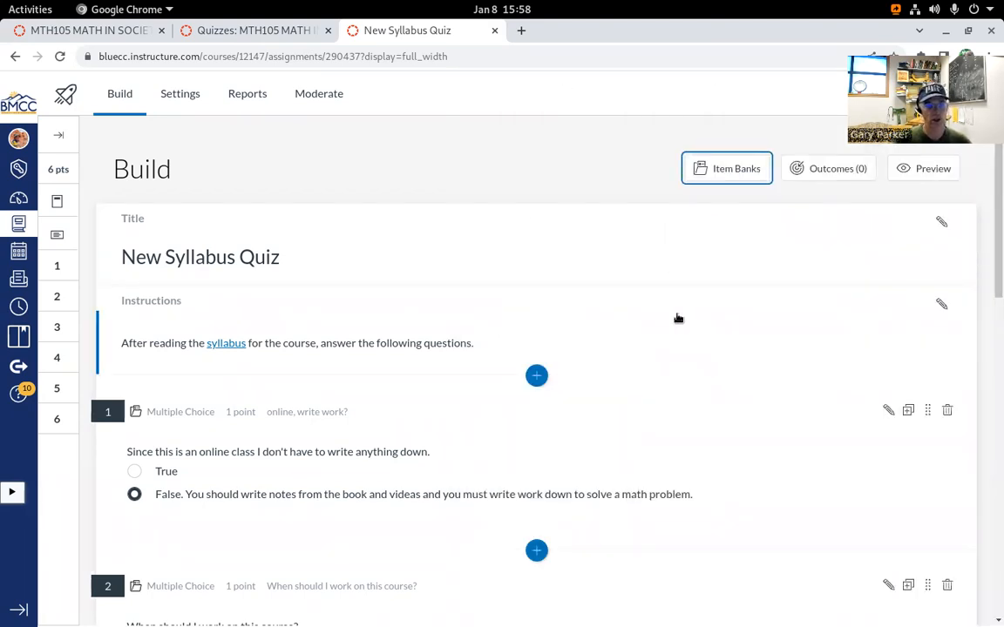
Review the New Syllabus Quiz's questions and the question types that can be inserted after question 5
scroll(613, 421, "down", 3)
scroll(613, 421, "down", 1)
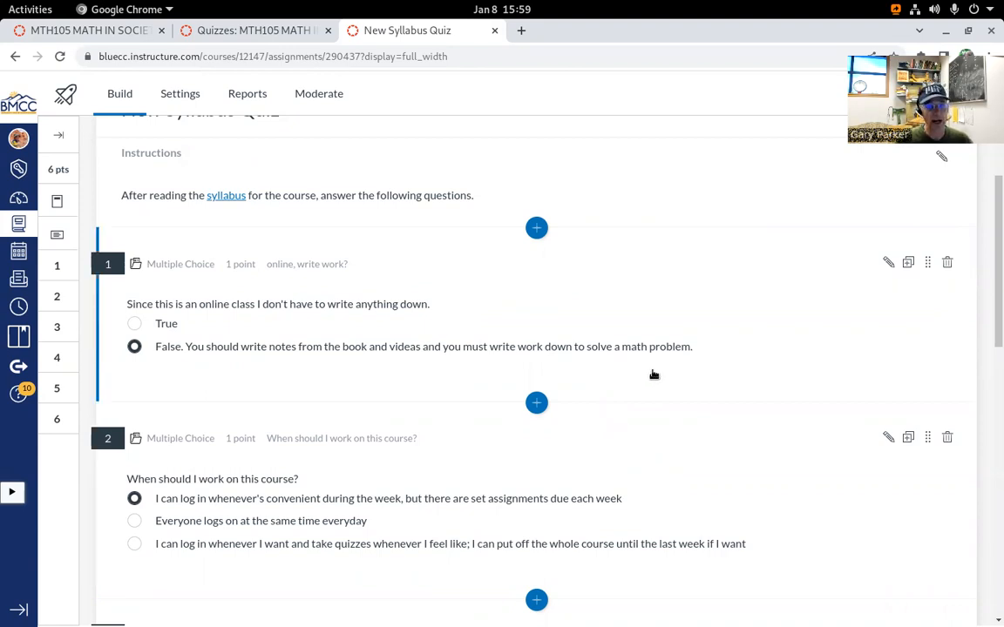
scroll(612, 396, "down", 1)
scroll(613, 396, "down", 6)
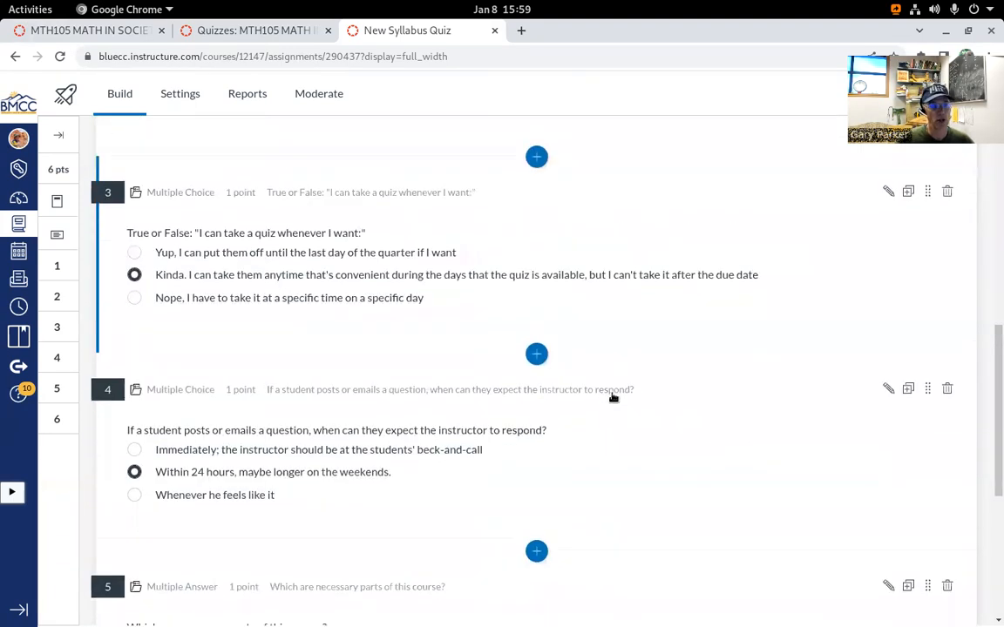
scroll(361, 449, "down", 2)
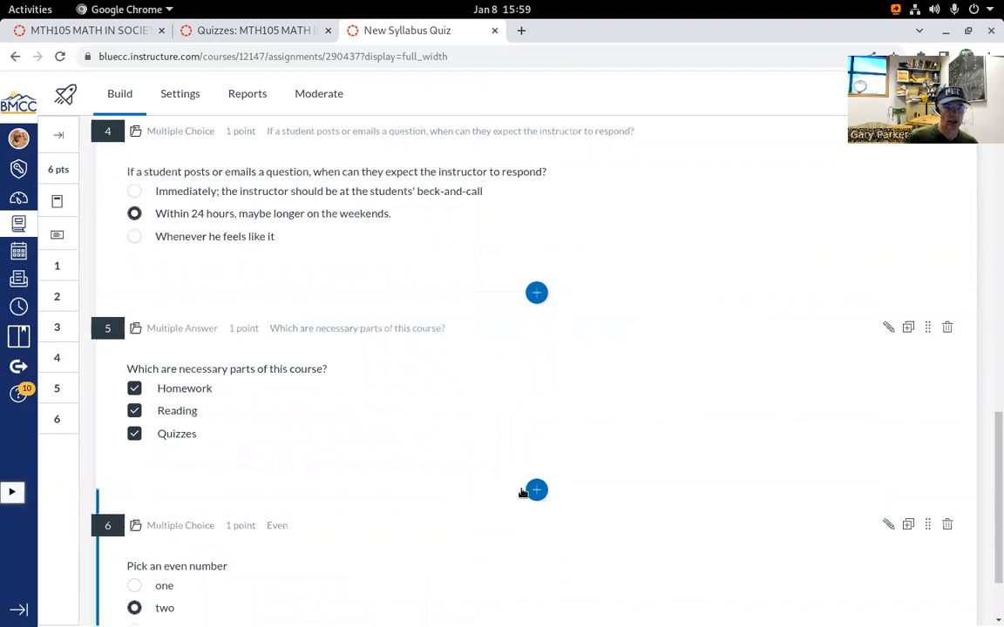
left_click(535, 492)
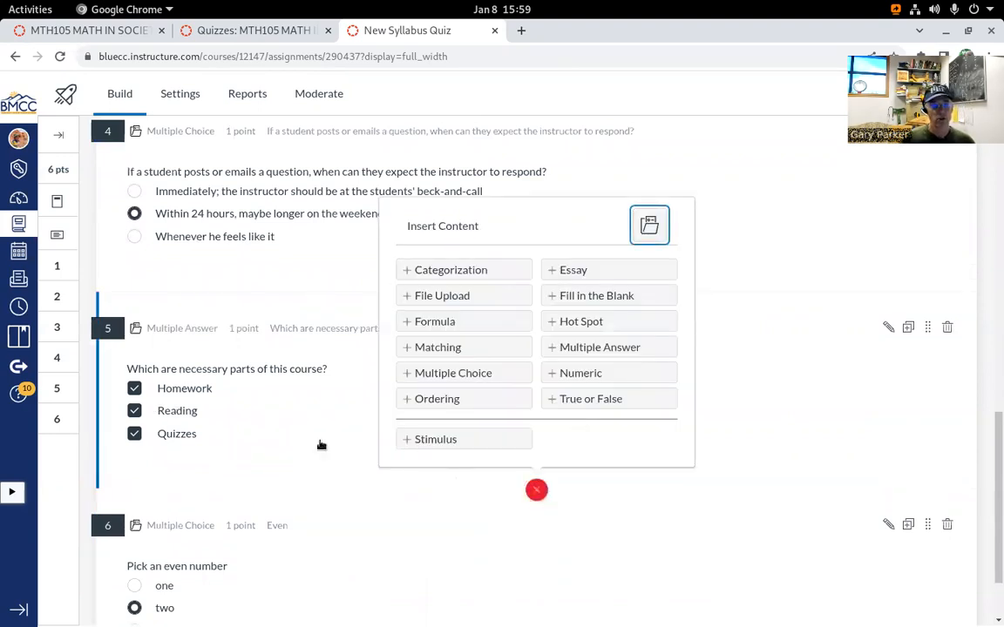
Open question 5, "Which are necessary parts of this course?", for editing within its item bank
left_click(730, 252)
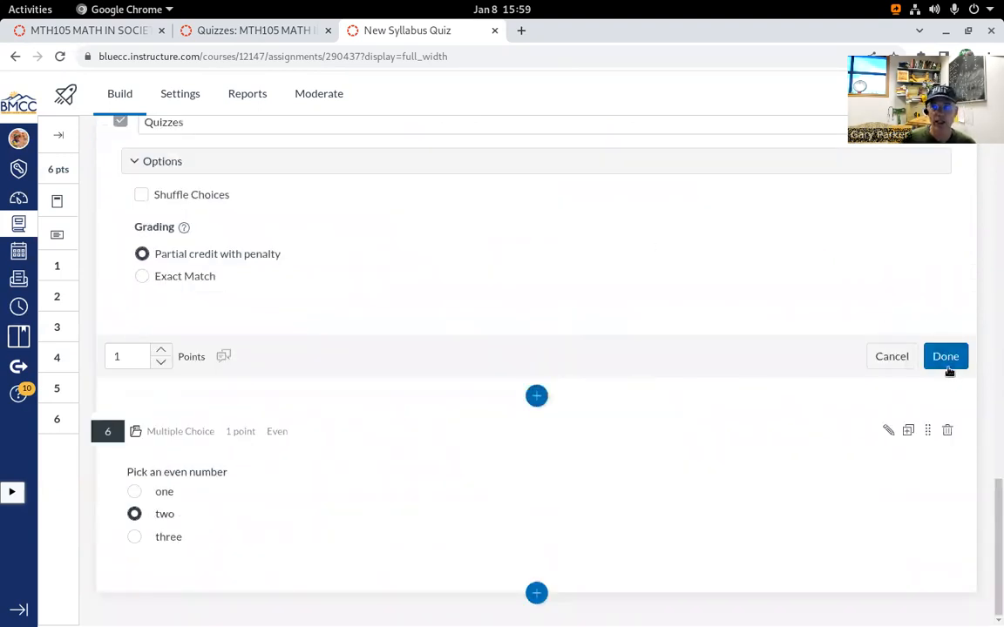
scroll(813, 359, "up", 5)
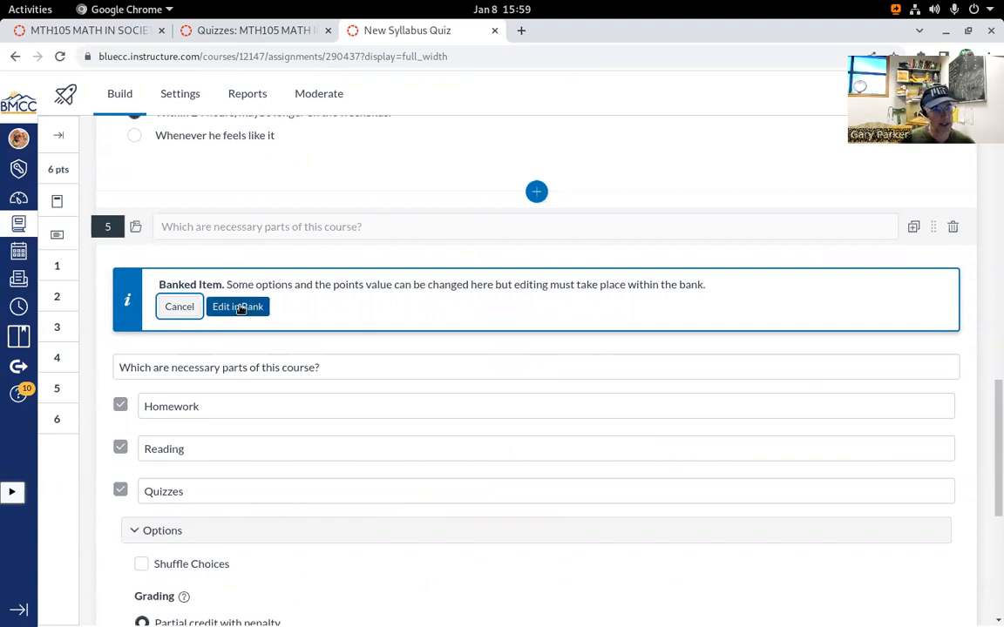
scroll(240, 309, "up", 1)
left_click(232, 345)
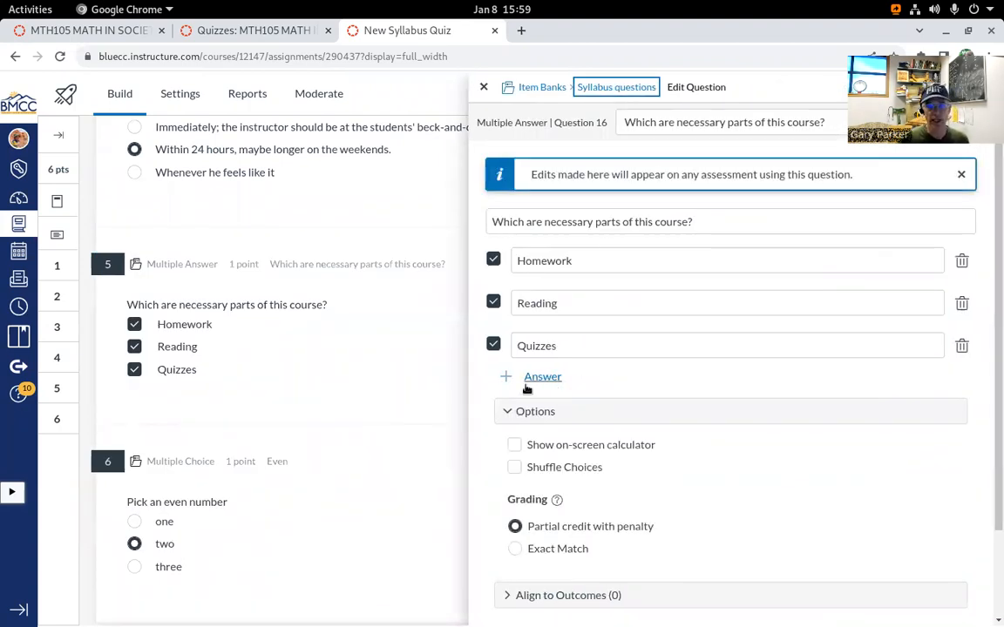
Add a fourth answer, "Come to class", to the banked question and mark it as correct
left_click(538, 379)
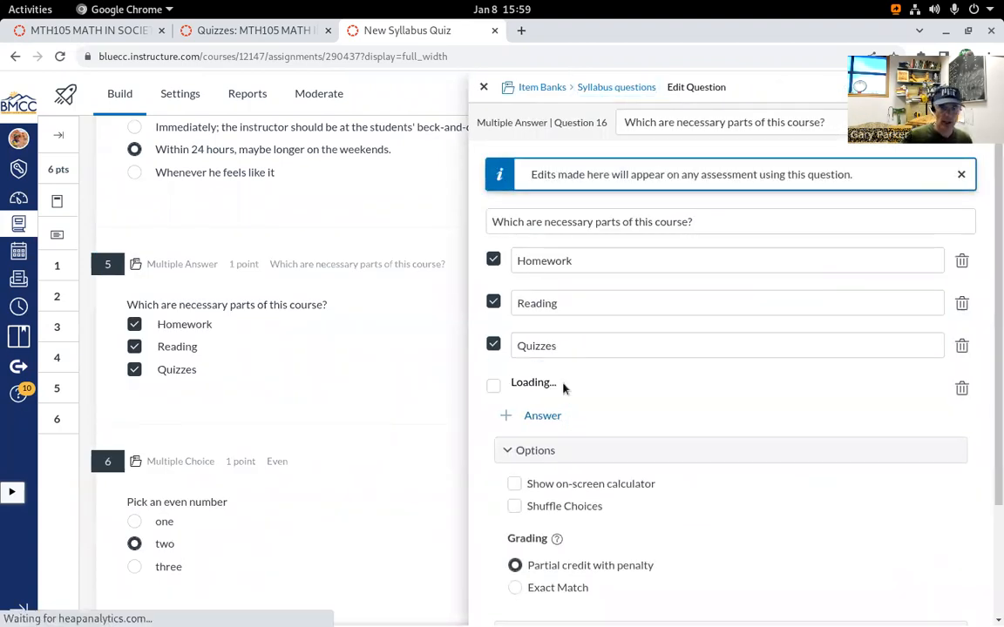
left_click(493, 386)
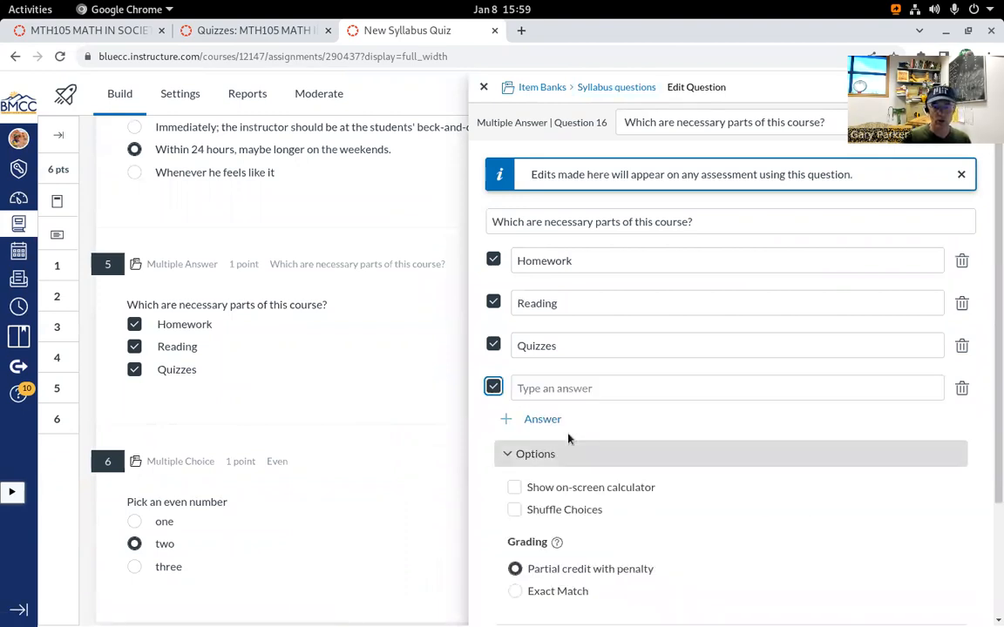
left_click(554, 393)
type("Com")
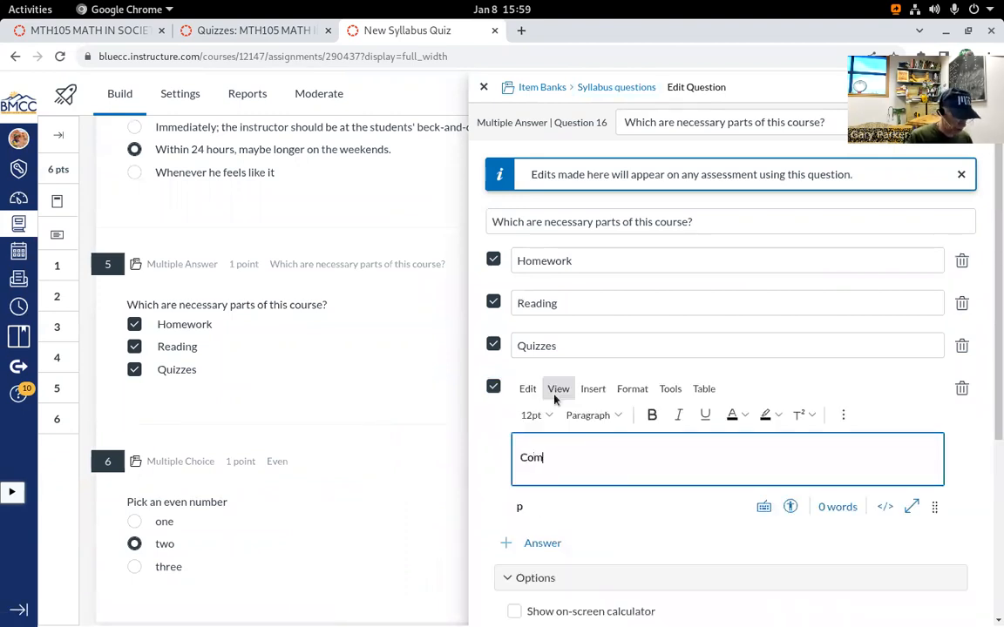
type("e to")
type("ss")
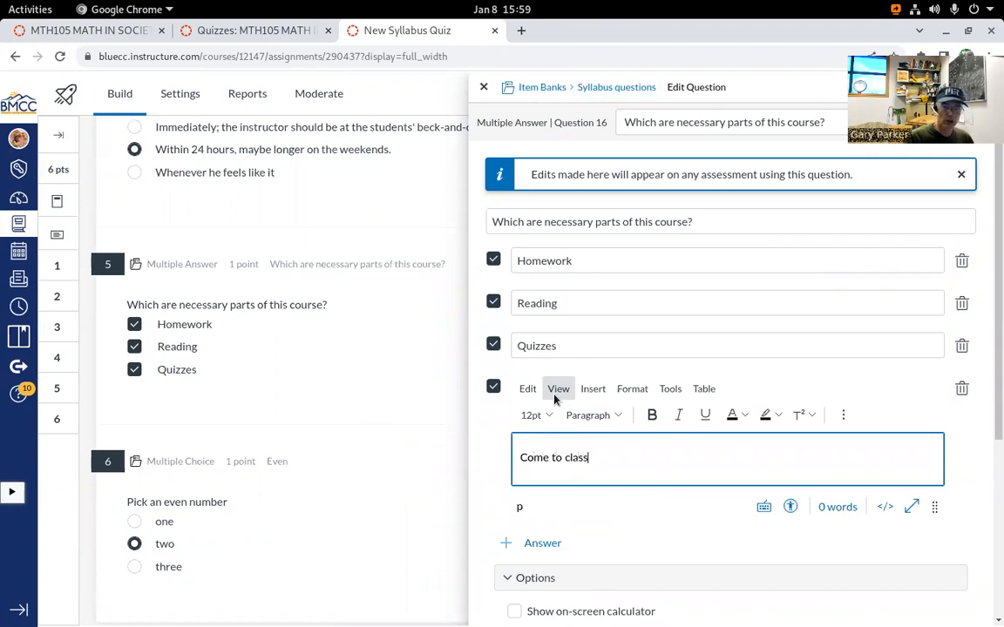
Save the edited "Which are necessary parts of this course?" question and close its Syllabus questions bank
left_click(668, 517)
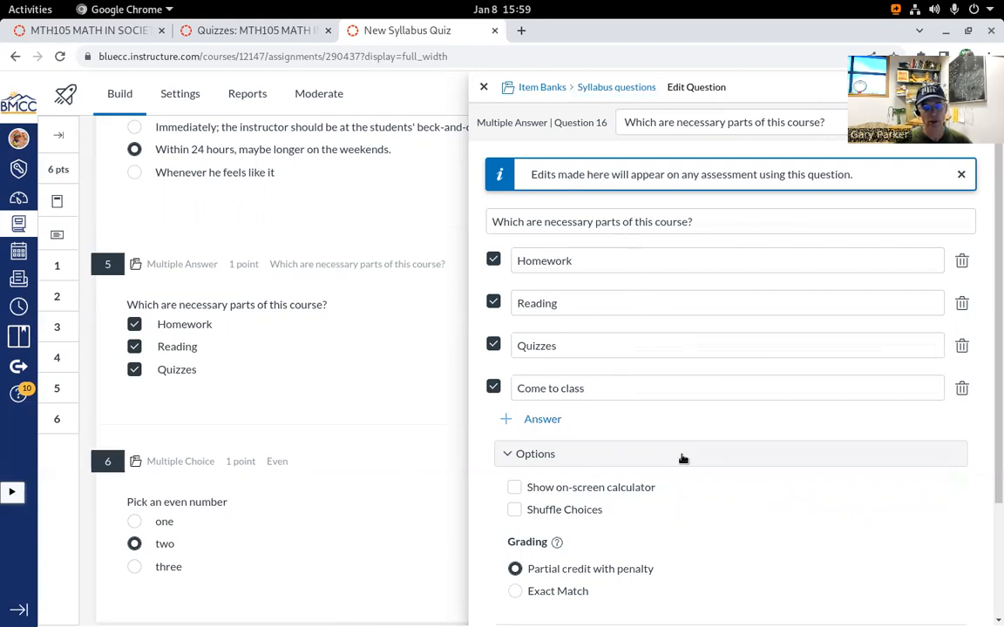
scroll(684, 453, "down", 1)
scroll(679, 419, "down", 1)
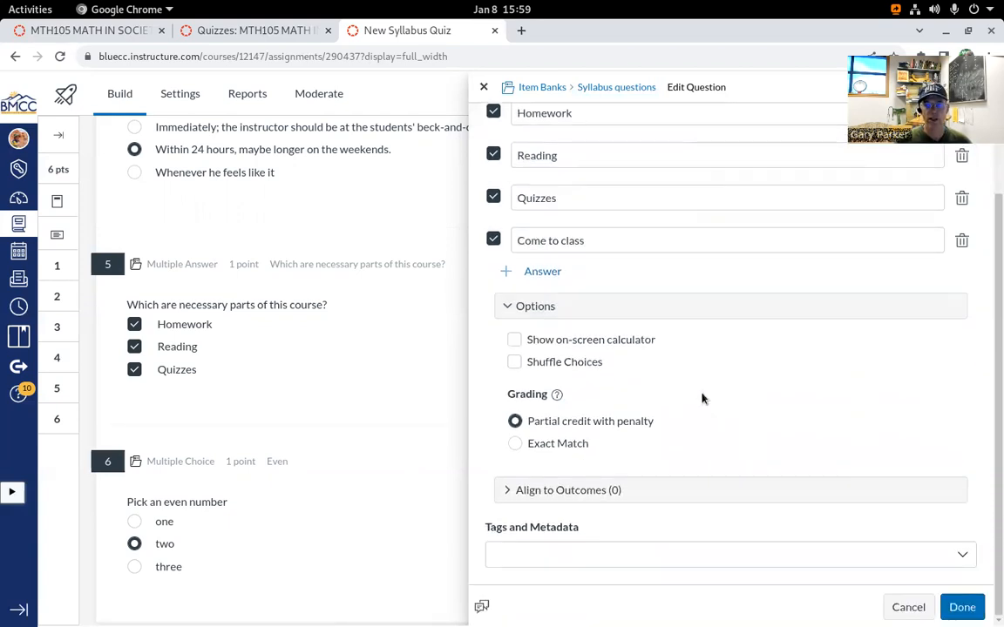
left_click(964, 599)
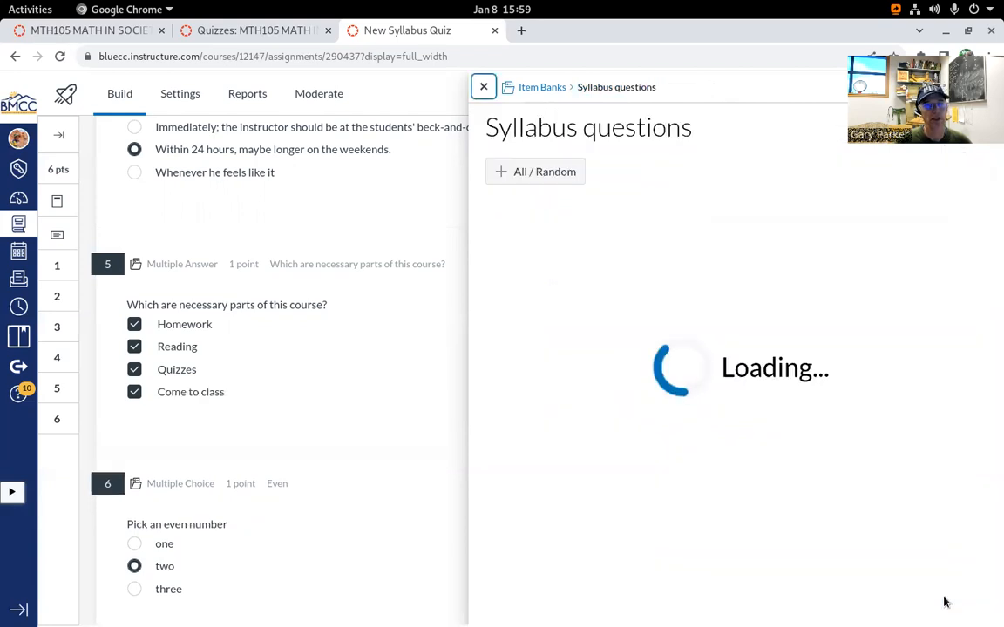
left_click(483, 85)
Insert a Multiple Choice question after question 6 with the title "New title" and the stem "Question?"
scroll(494, 366, "down", 3)
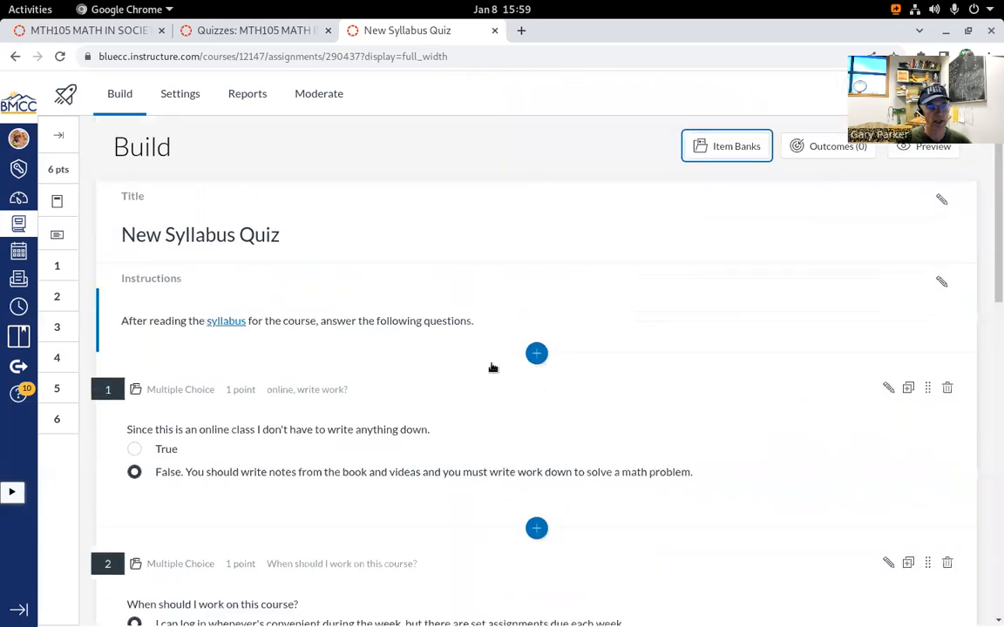
scroll(493, 365, "down", 10)
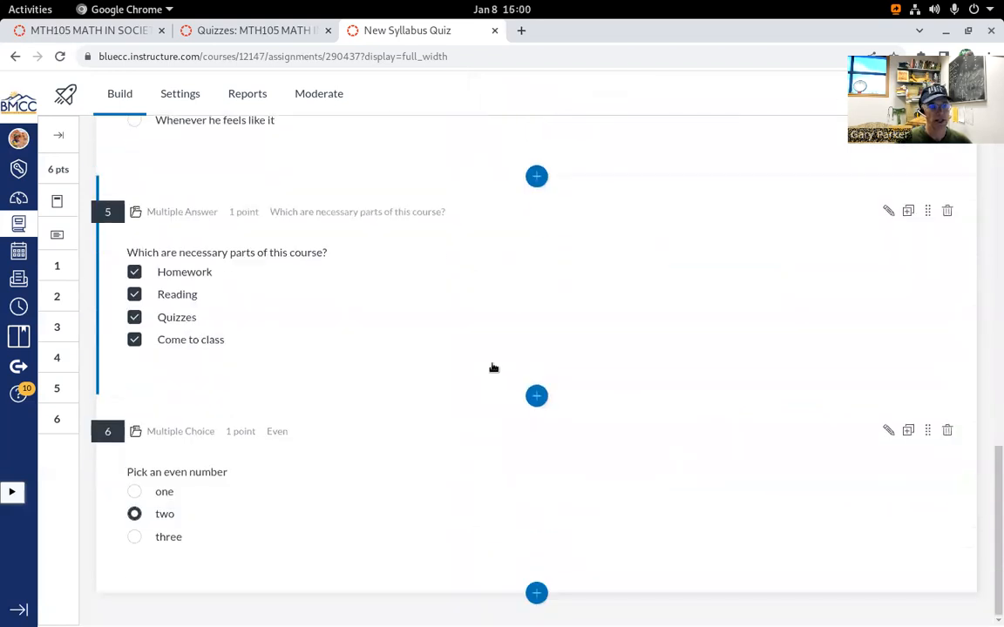
left_click(536, 593)
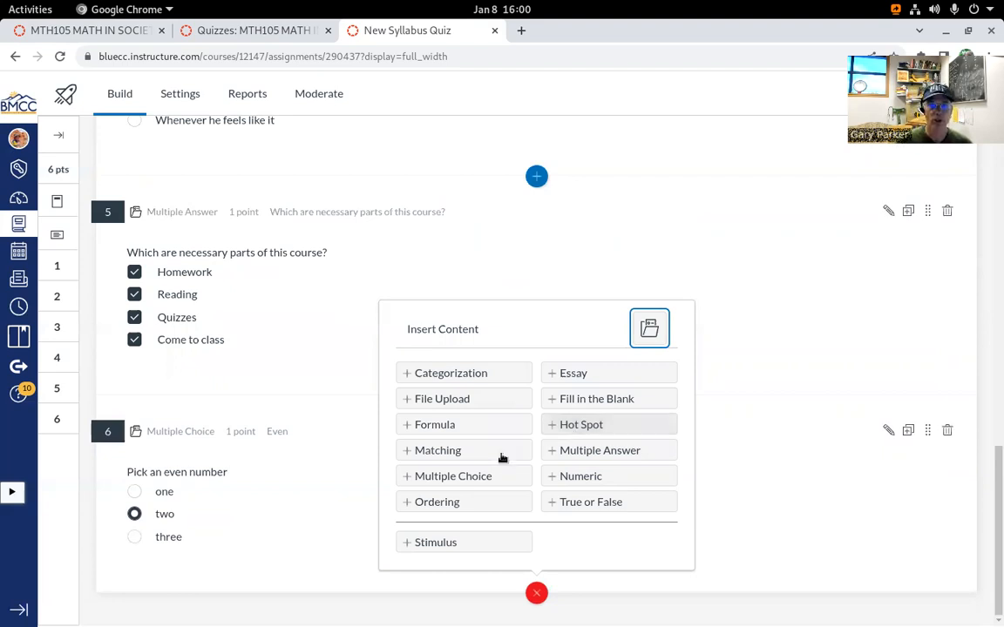
left_click(467, 479)
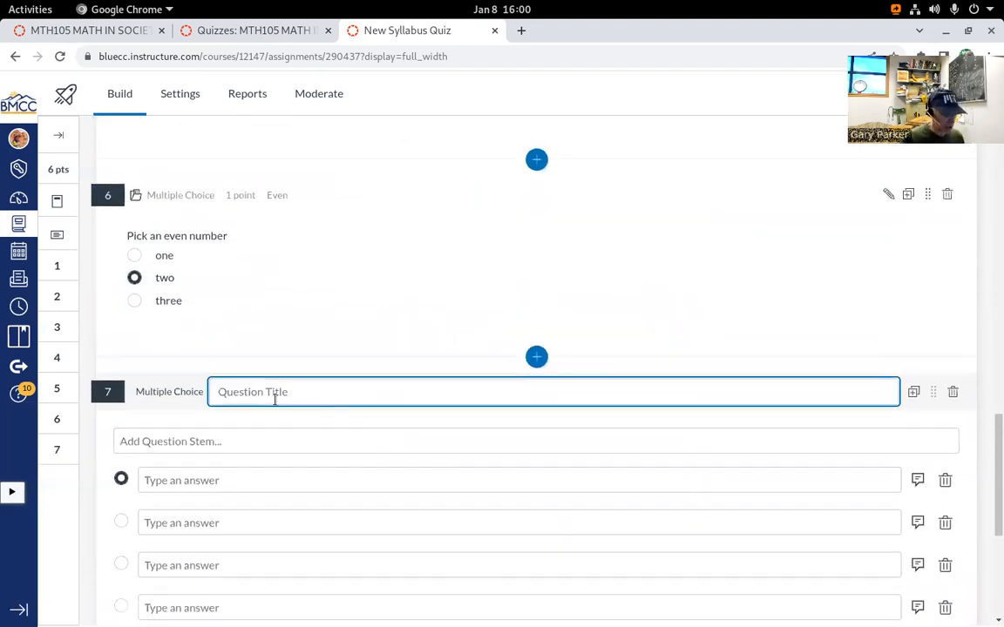
type("New")
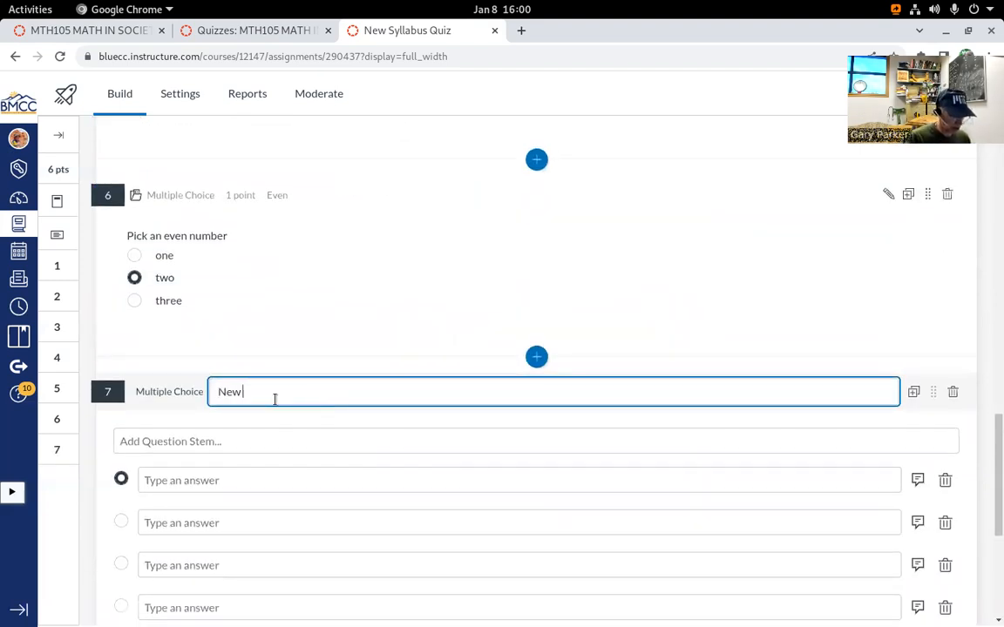
type(" title")
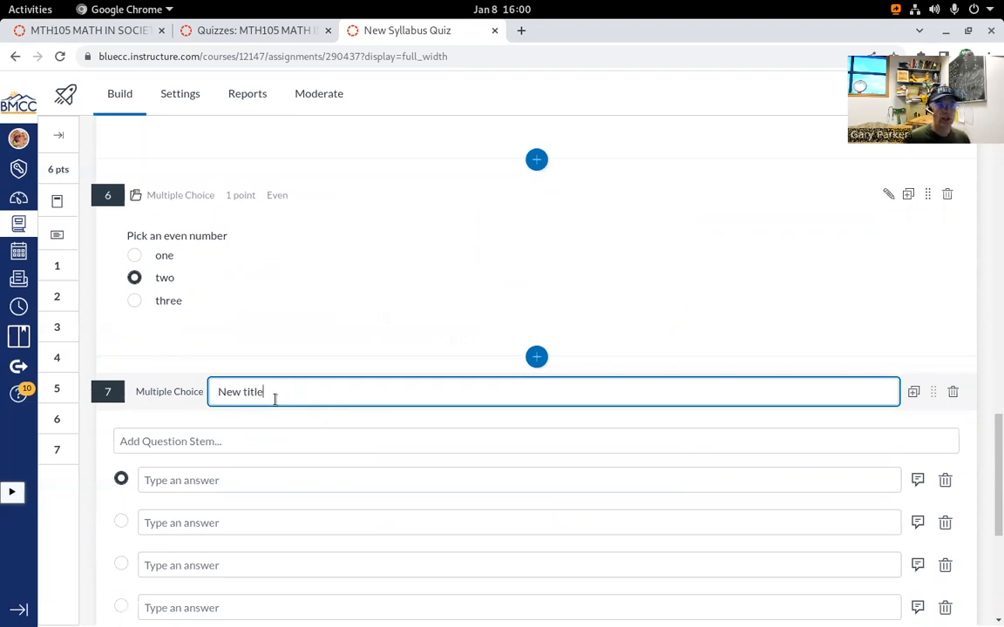
left_click(228, 442)
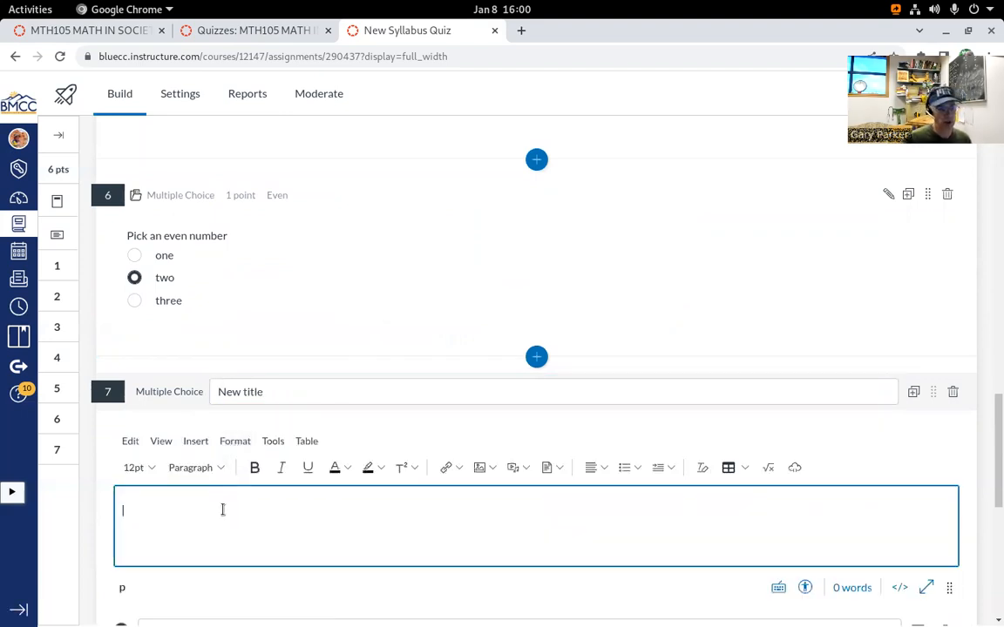
type("Ques")
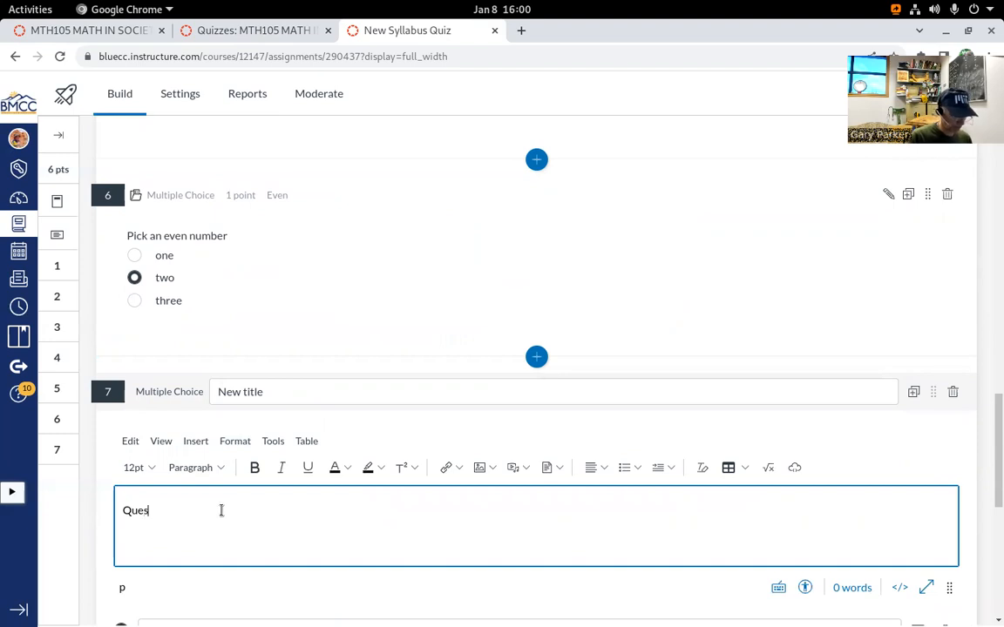
type("tion?")
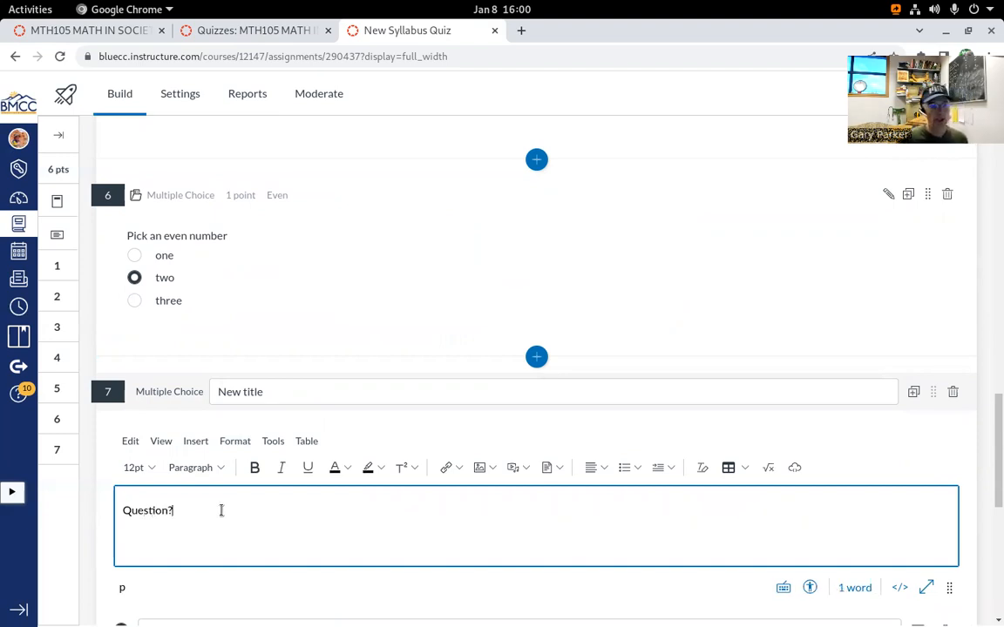
Enter "One" and "three" as the first two answers of the new question and mark "three" as correct
scroll(358, 482, "down", 5)
left_click(173, 410)
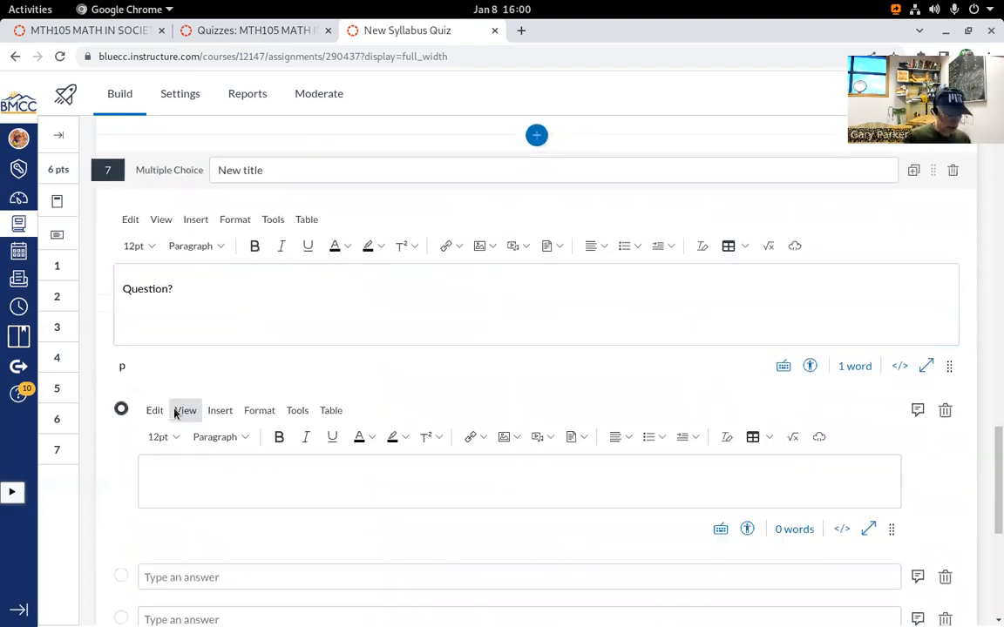
type("One")
left_click(181, 426)
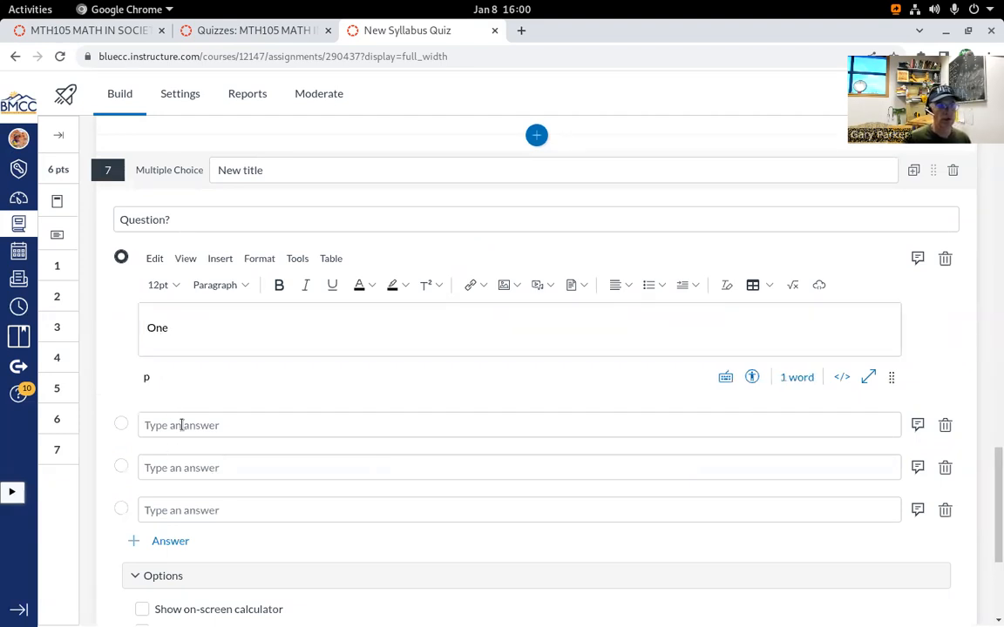
type("three")
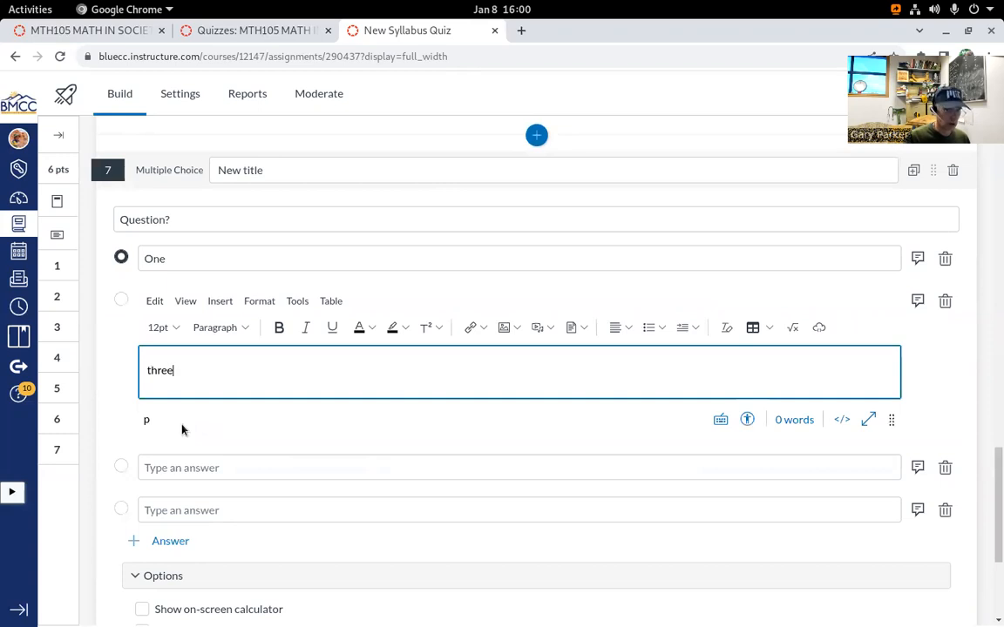
left_click(121, 300)
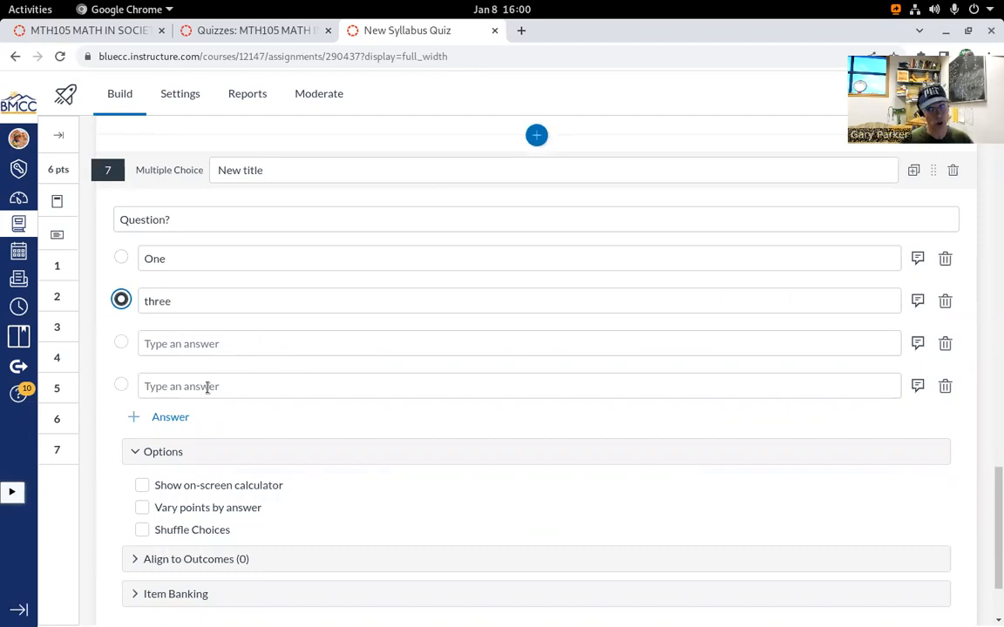
Delete the two blank answers from question 7 and try to add the question to an item bank
left_click(946, 344)
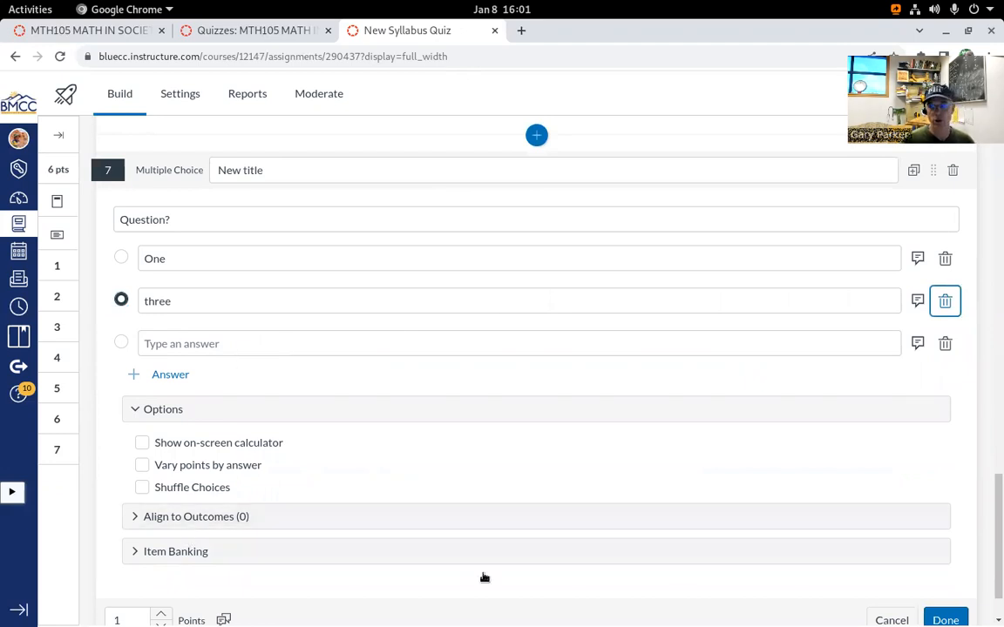
left_click(192, 549)
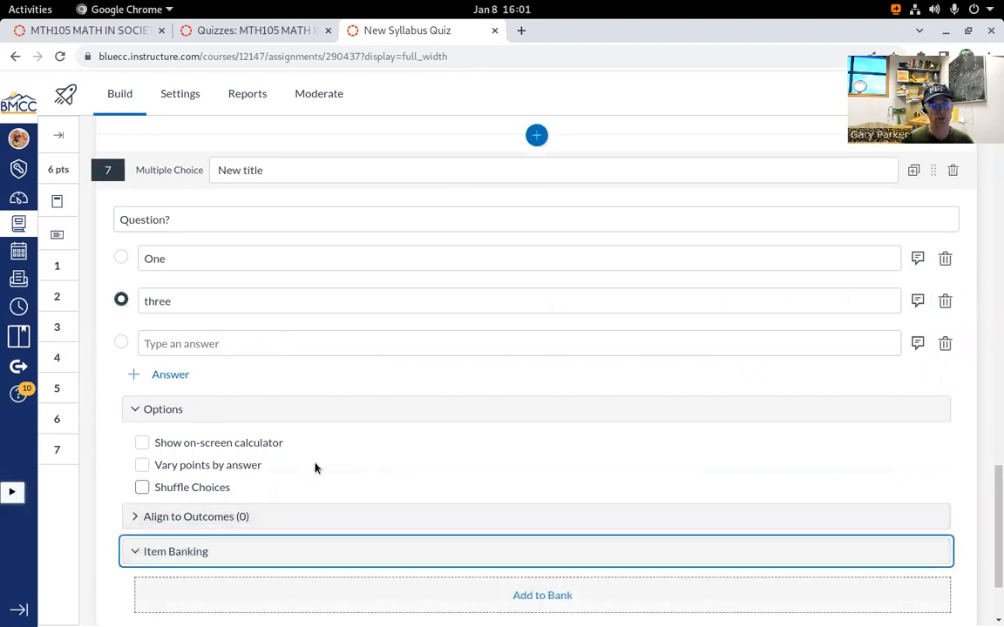
scroll(523, 523, "down", 2)
left_click(552, 529)
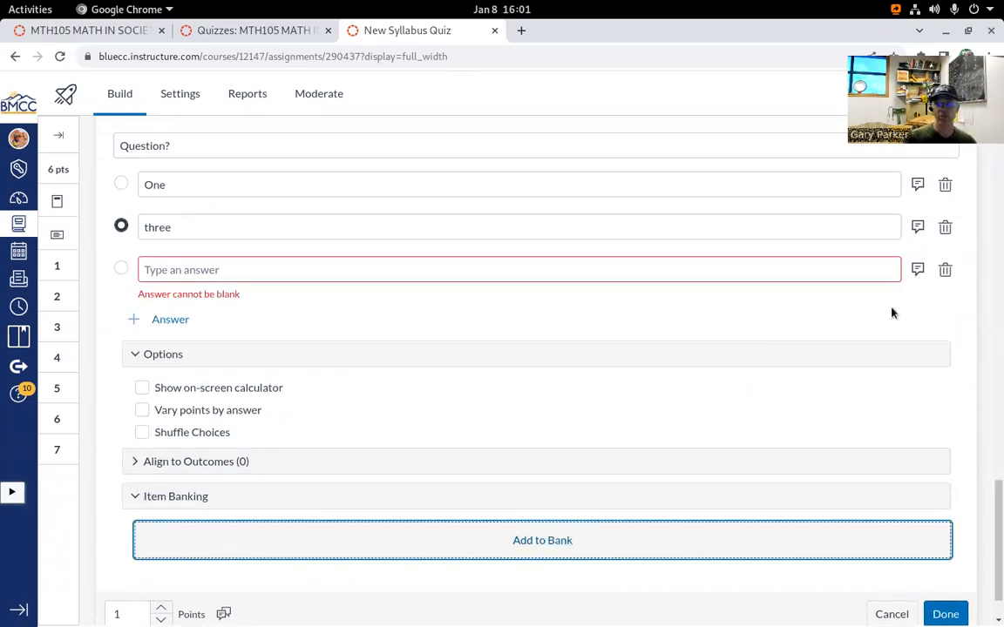
left_click(942, 272)
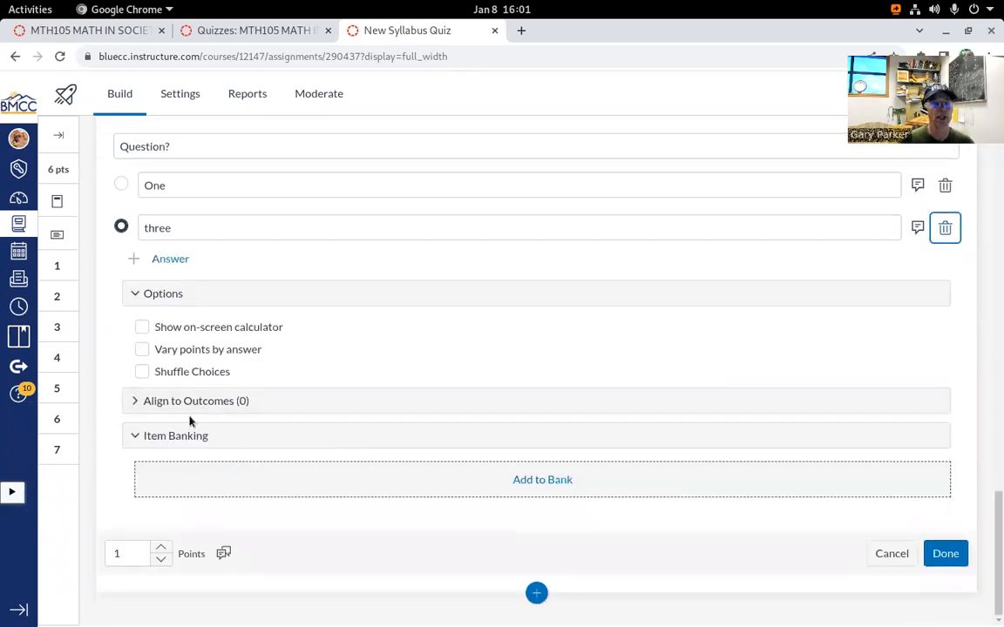
Check the new multiple-choice question's title, stem and answers, and save it in the quiz without banking it
scroll(227, 426, "up", 3)
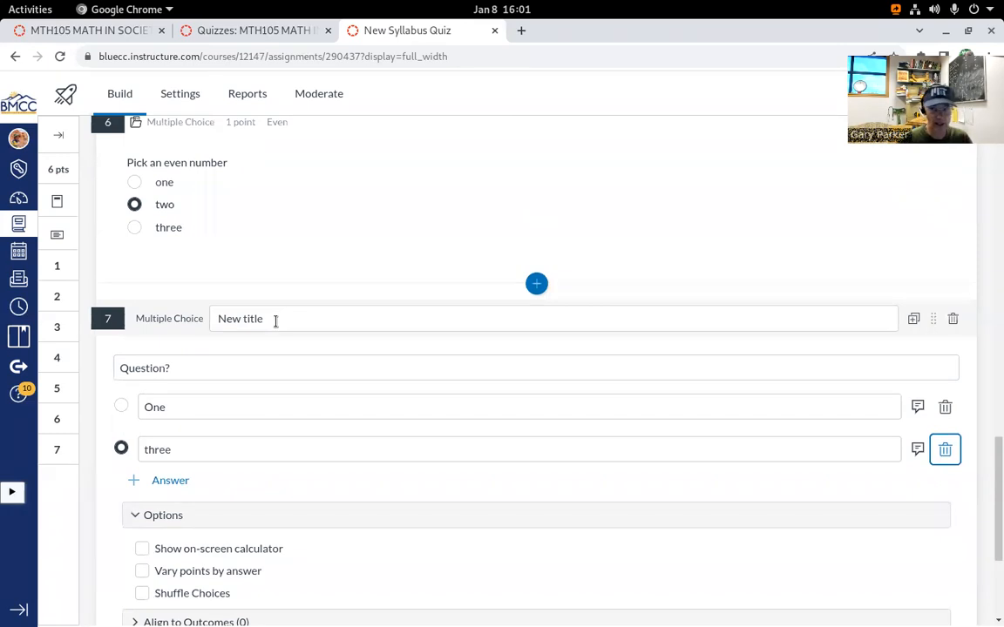
scroll(343, 369, "down", 3)
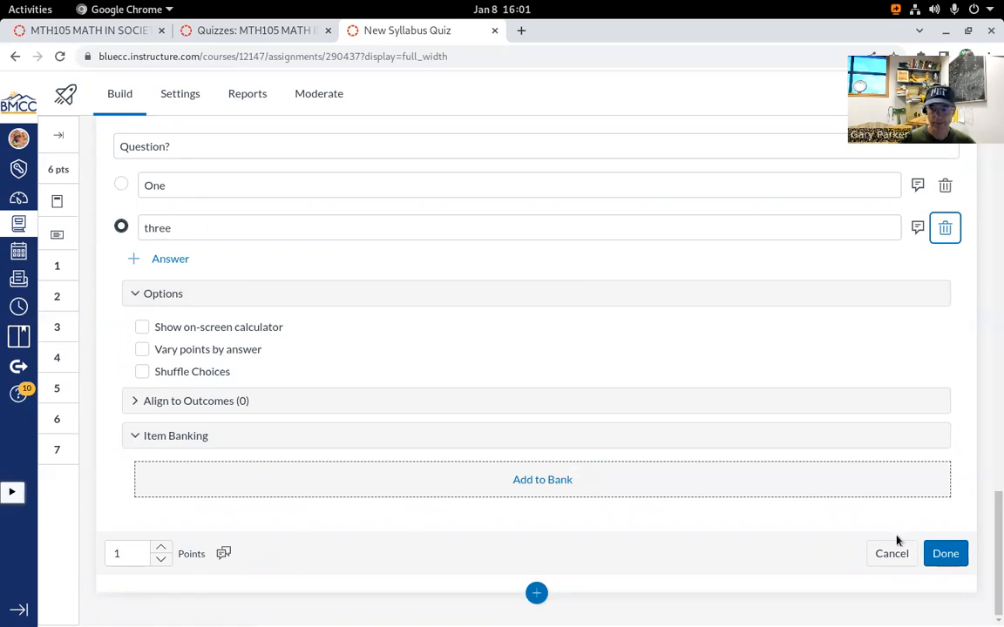
left_click(952, 562)
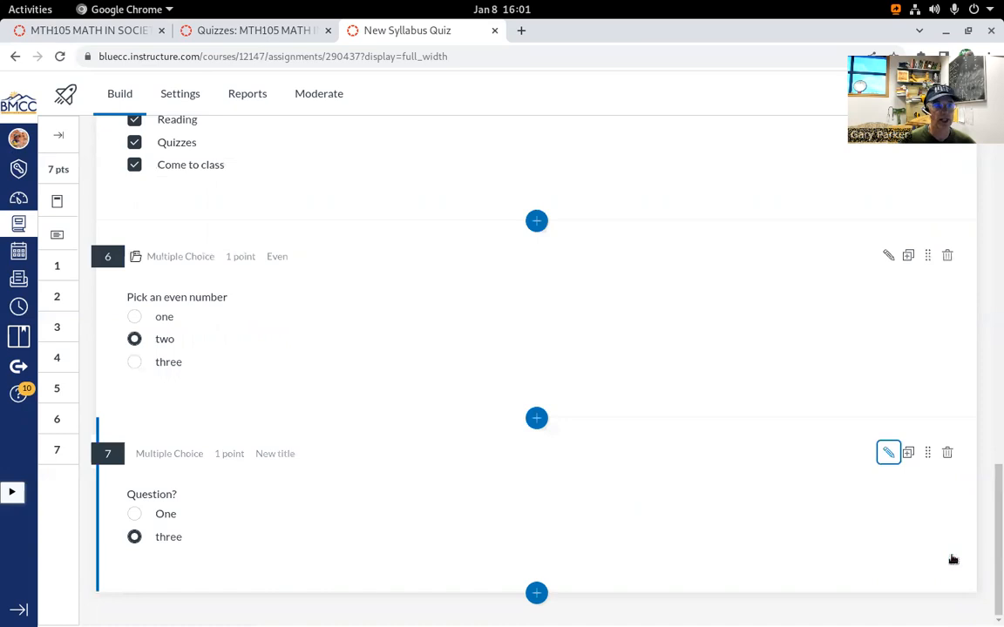
Leave the New Syllabus Quiz builder and return to the course's modules page
scroll(582, 441, "up", 5)
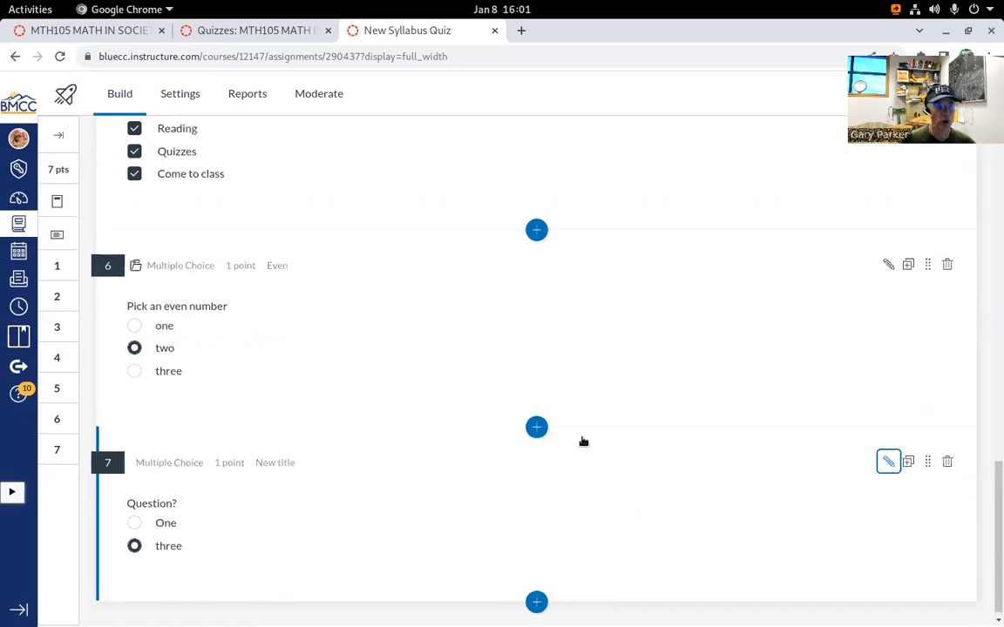
scroll(584, 442, "up", 10)
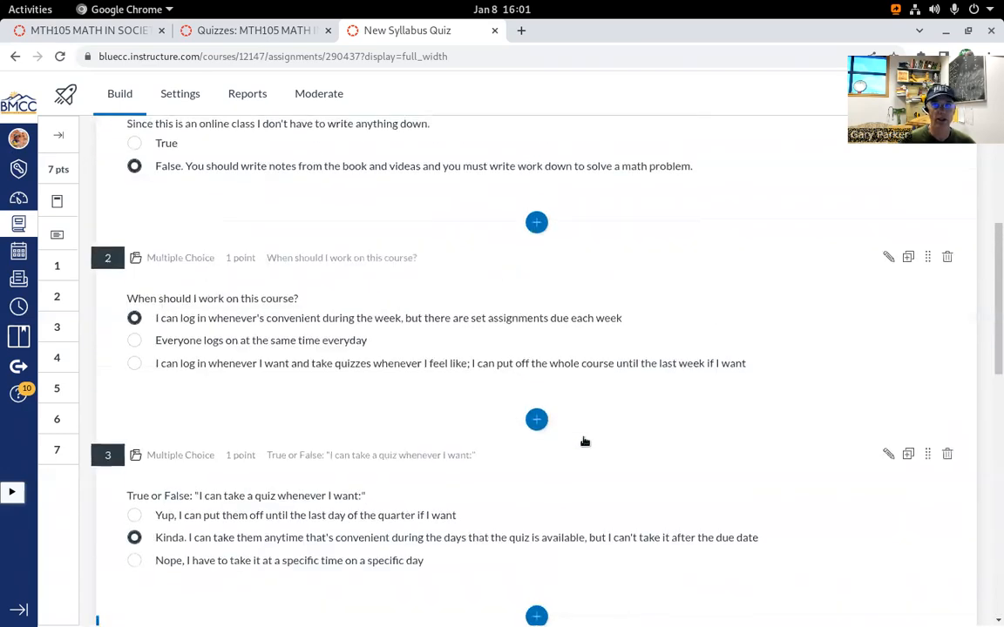
scroll(585, 442, "up", 3)
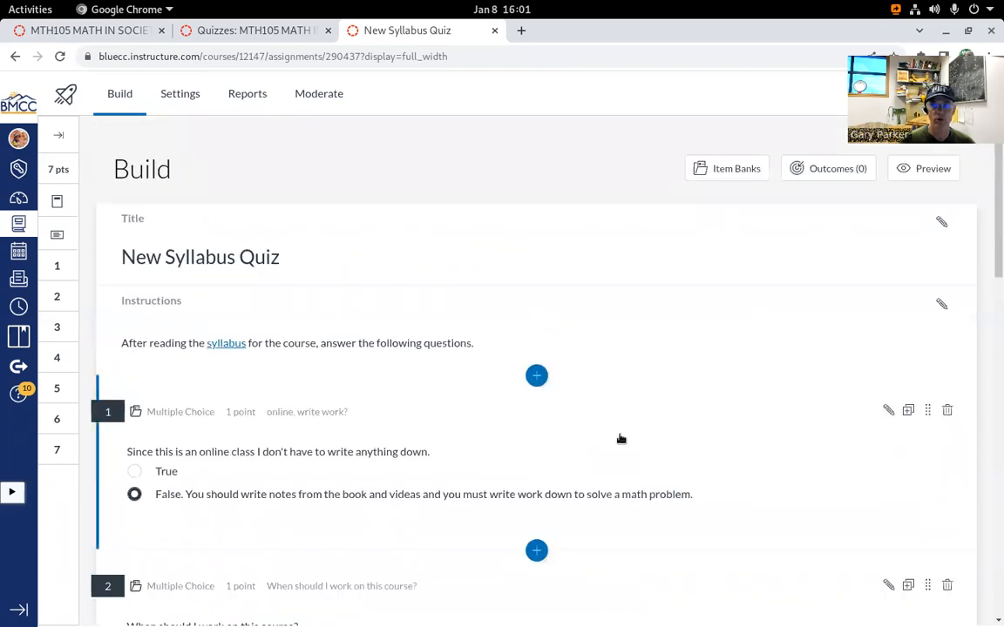
left_click(827, 100)
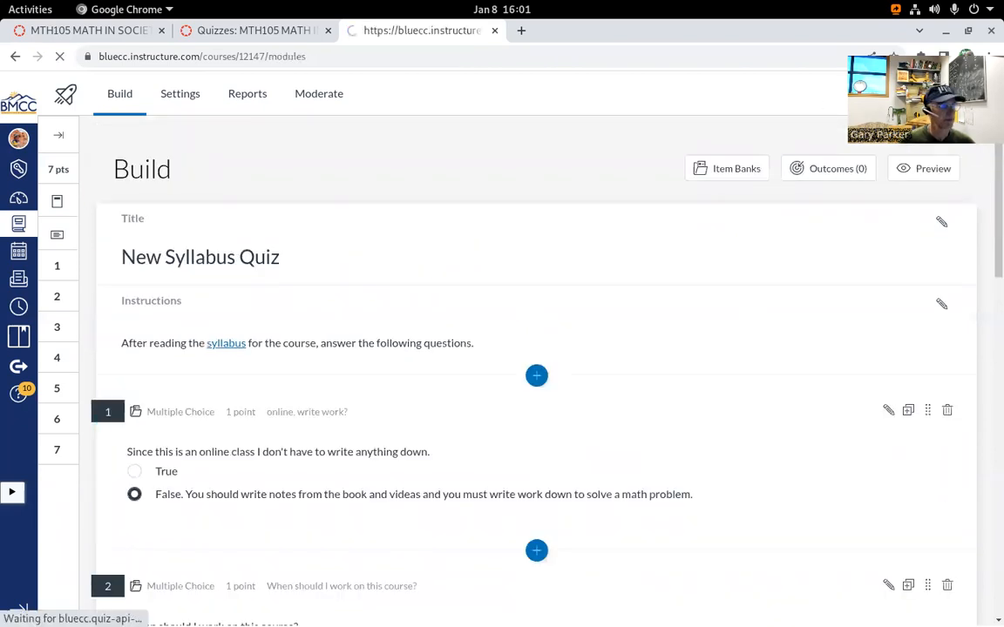